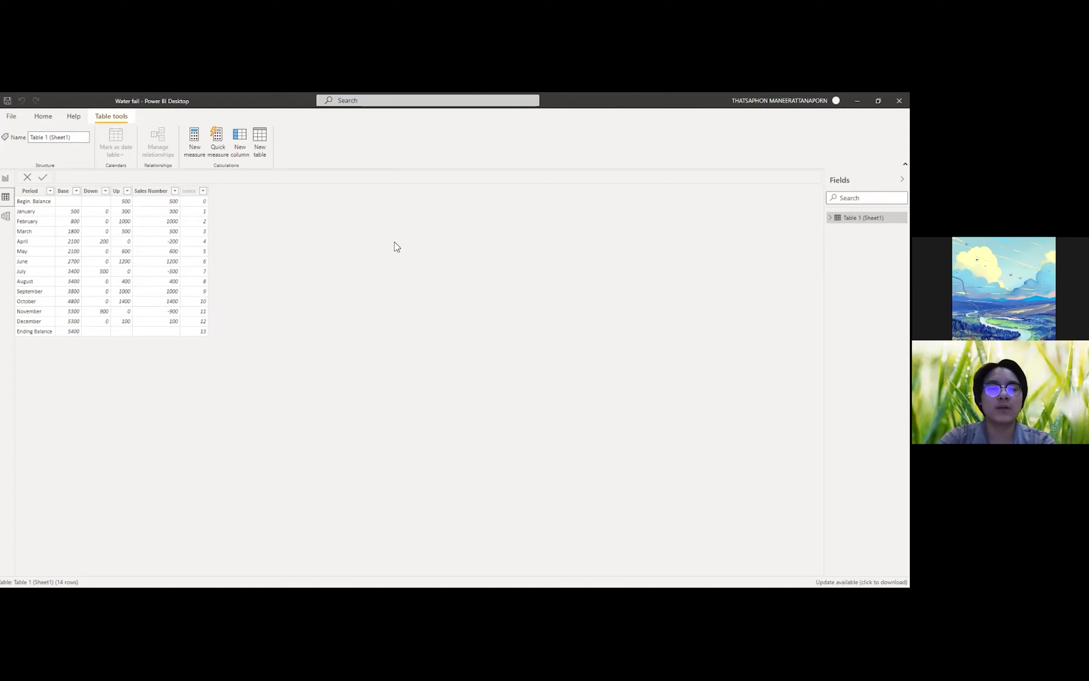
Switch from the table's data to the report view
click(5, 180)
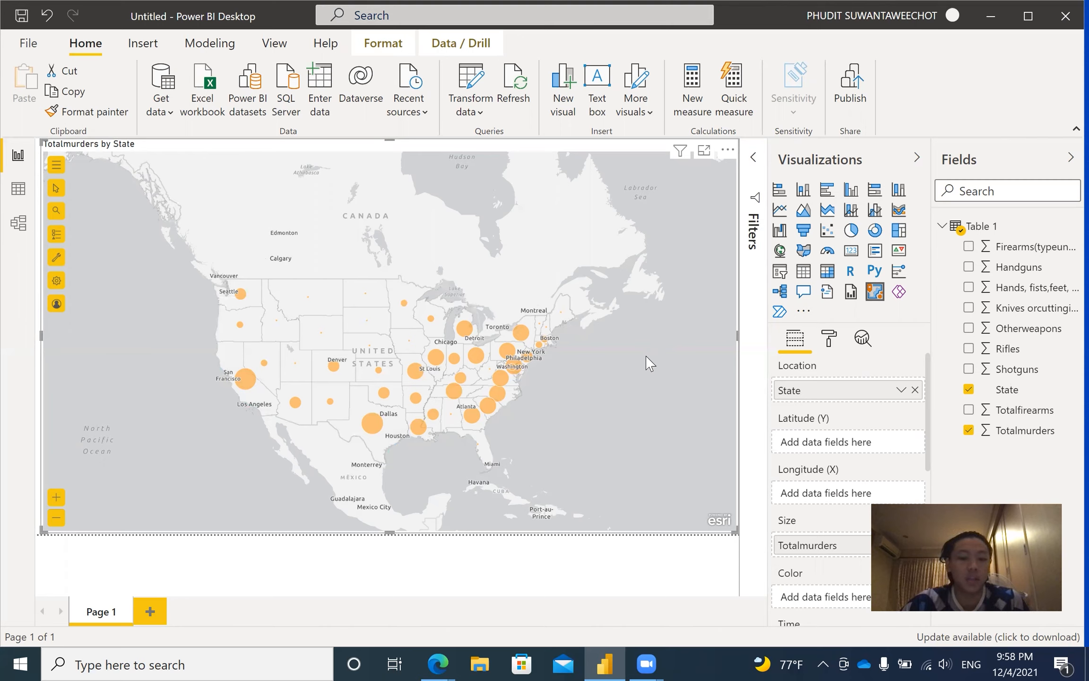
Inspect the total murders of the states with large bubbles on the map, including California, Michigan, Indiana and Texas
click(245, 380)
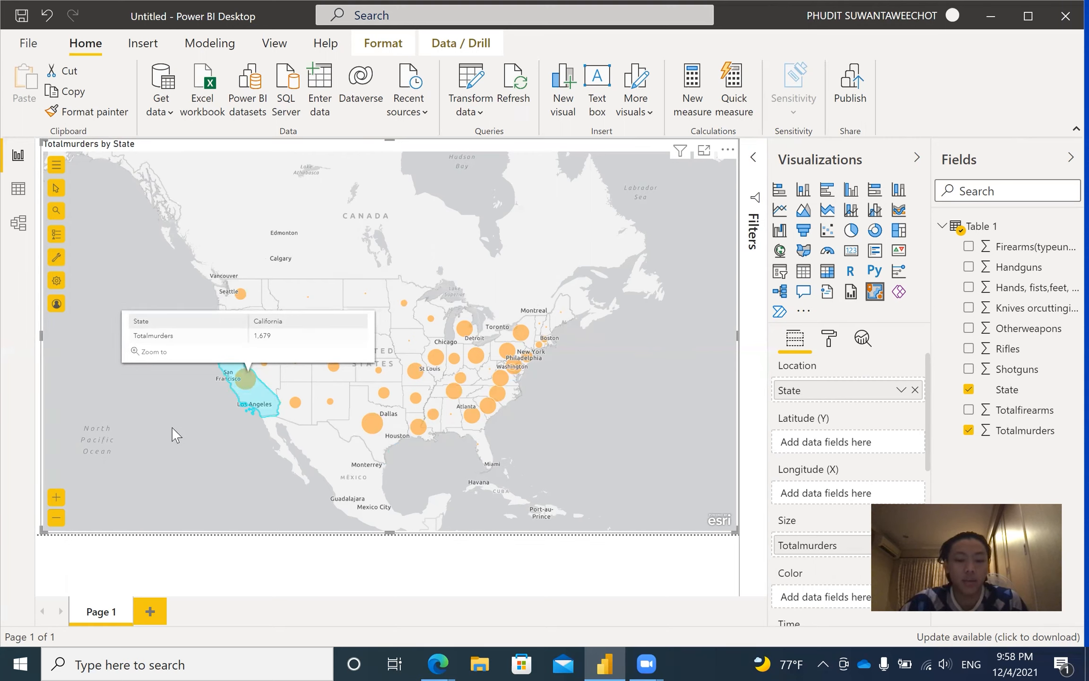
click(468, 376)
click(464, 329)
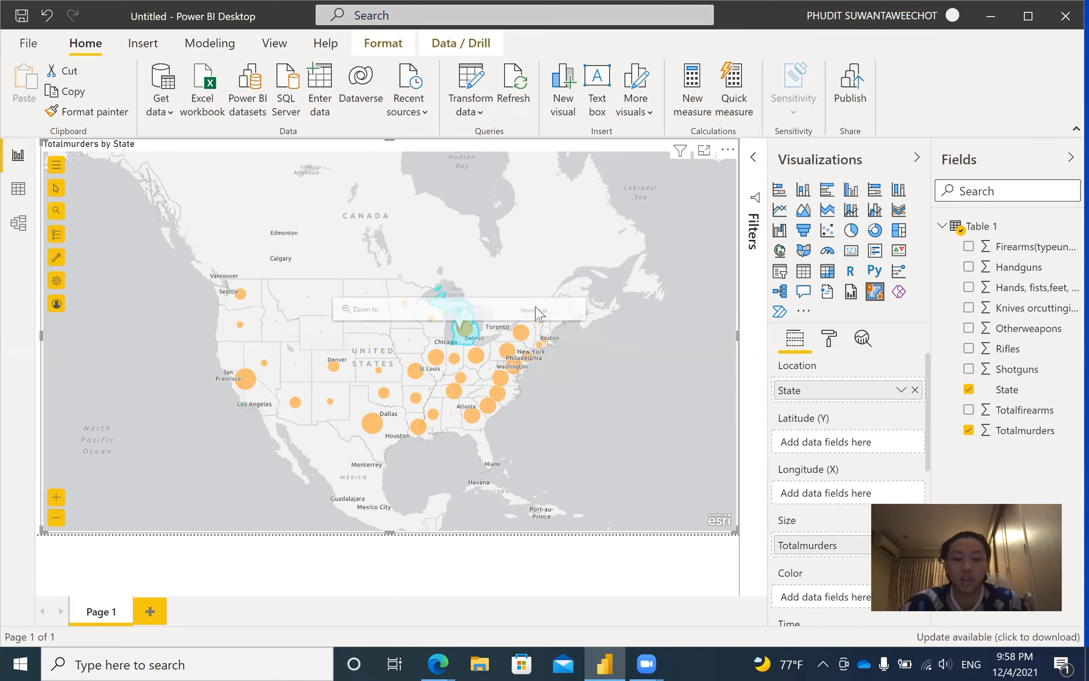
click(452, 360)
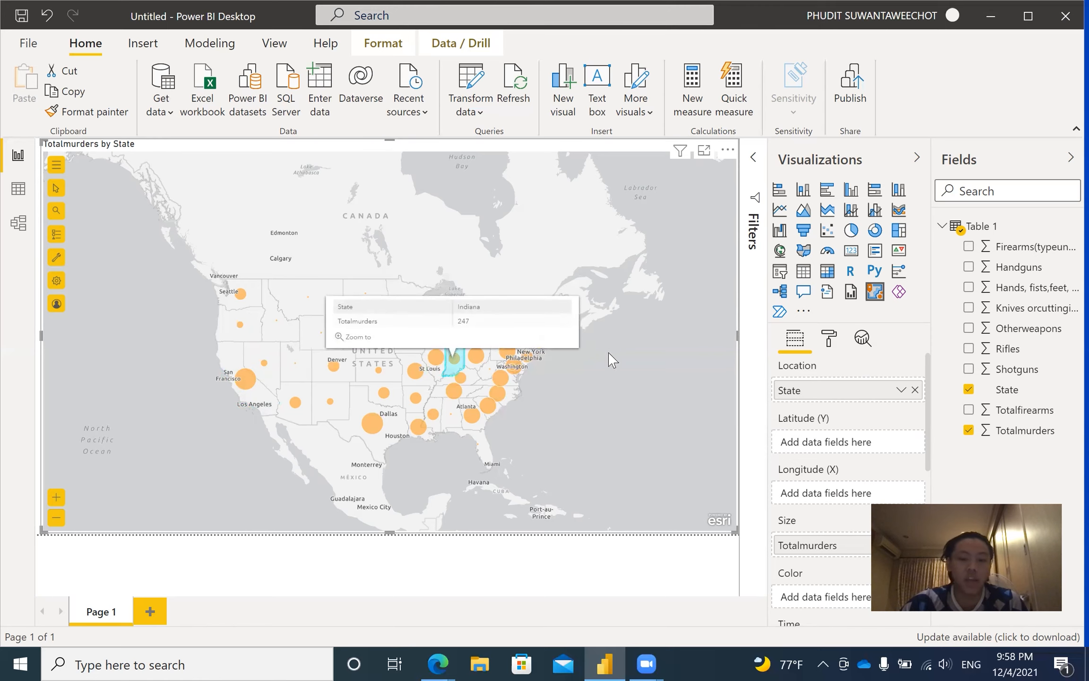
click(524, 426)
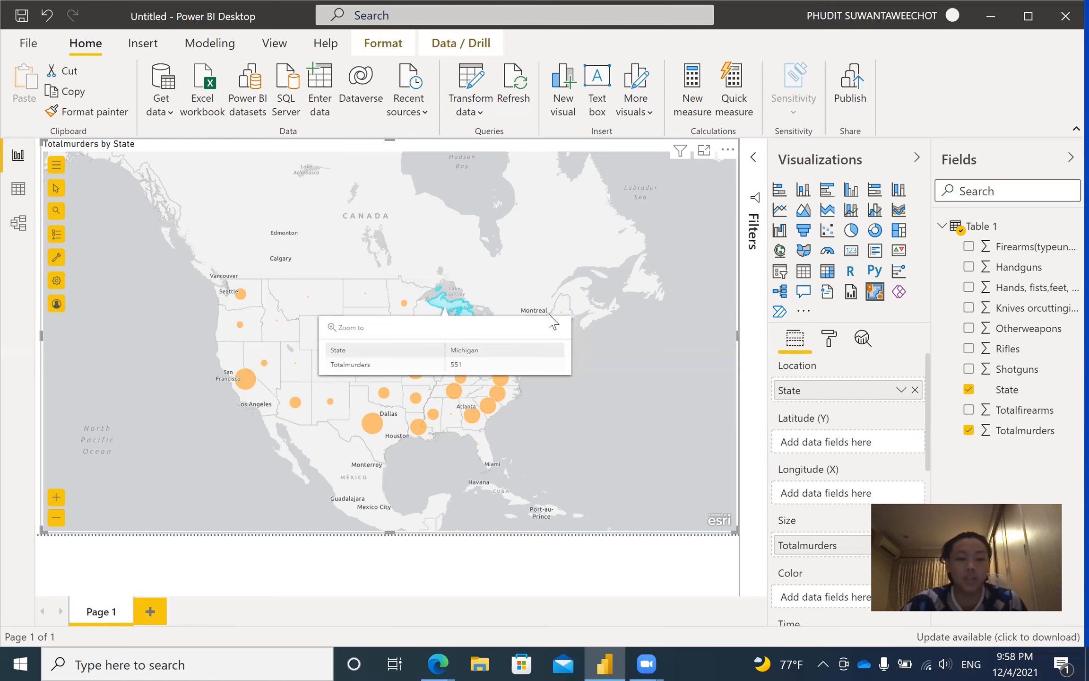
click(563, 383)
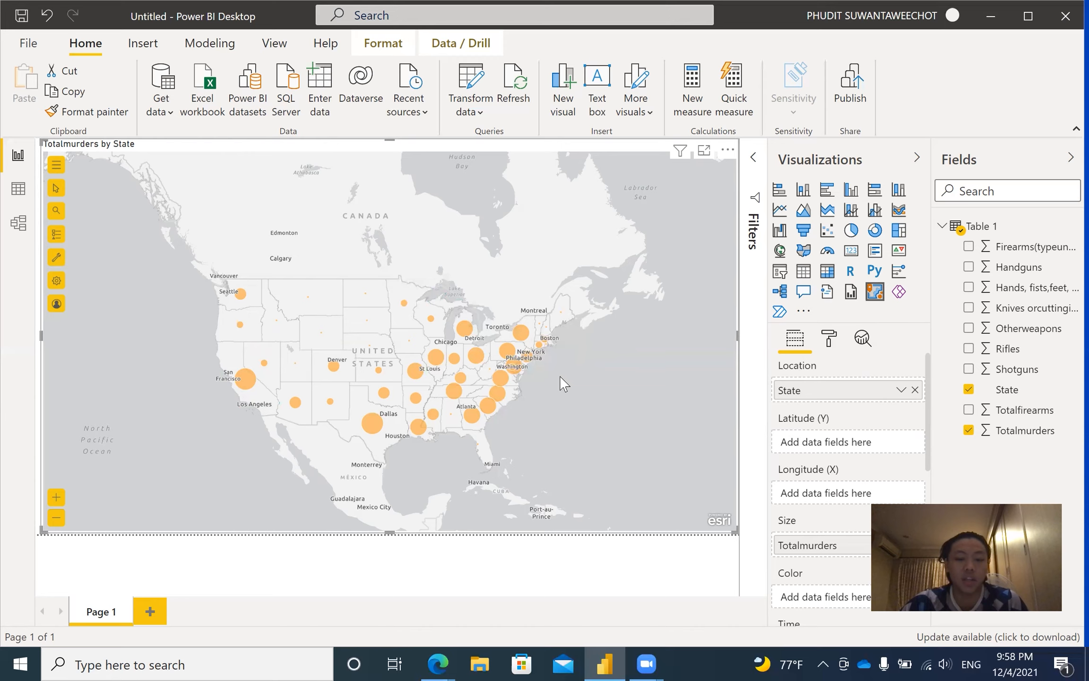
click(371, 424)
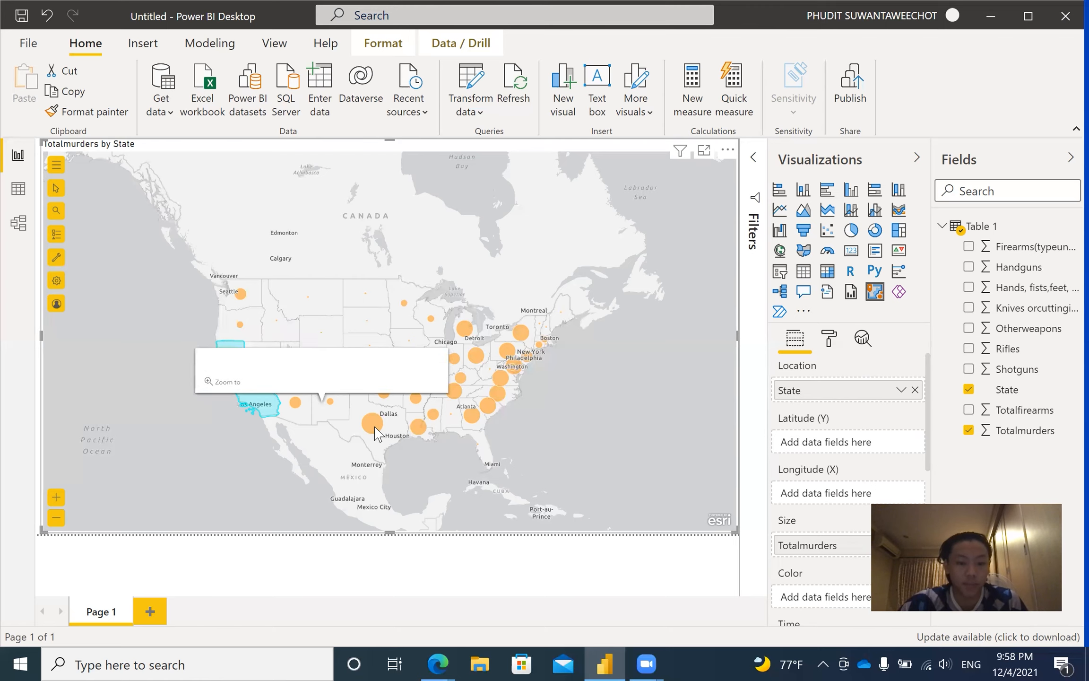
mouse_move(373, 434)
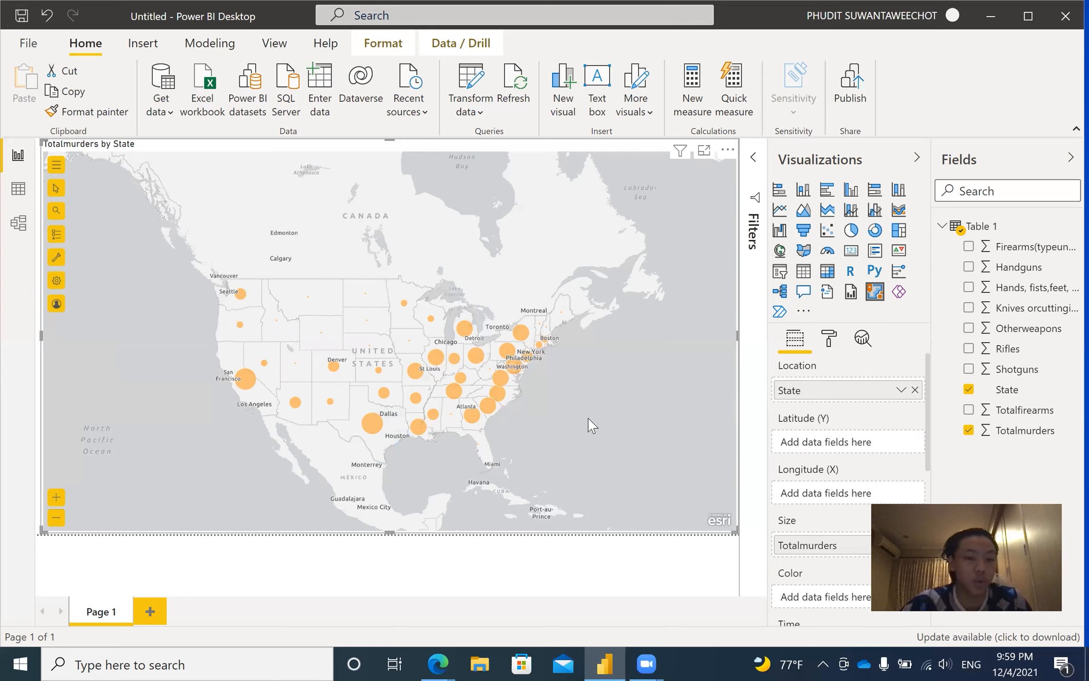
Inspect the total murders of Montana, North Dakota and Georgia on the map
click(316, 303)
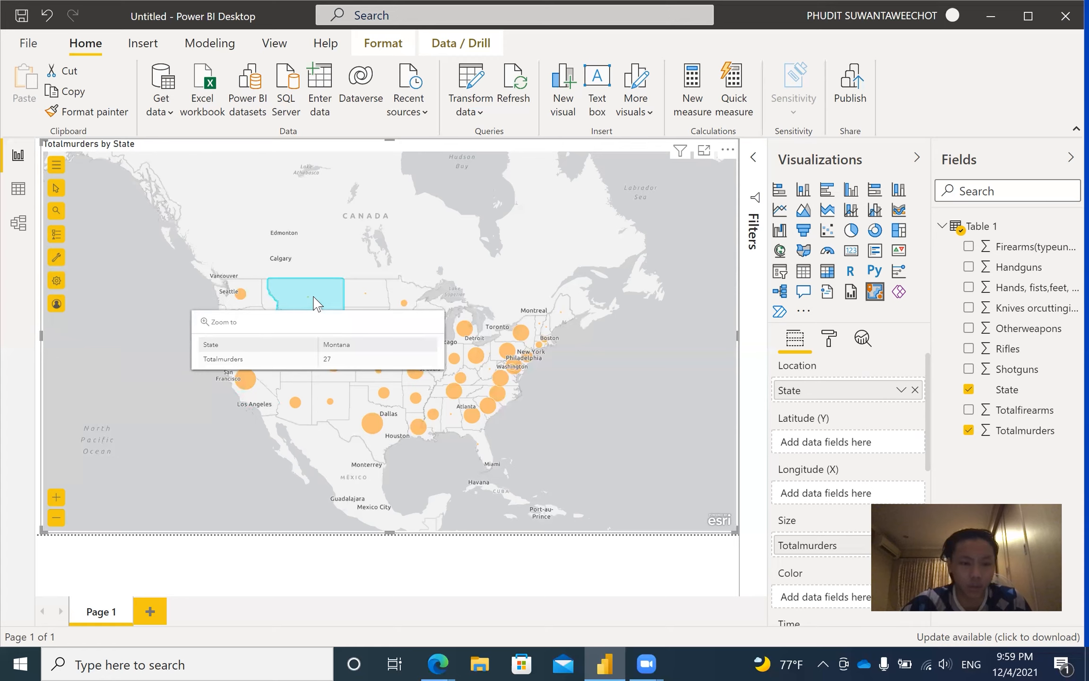
click(375, 300)
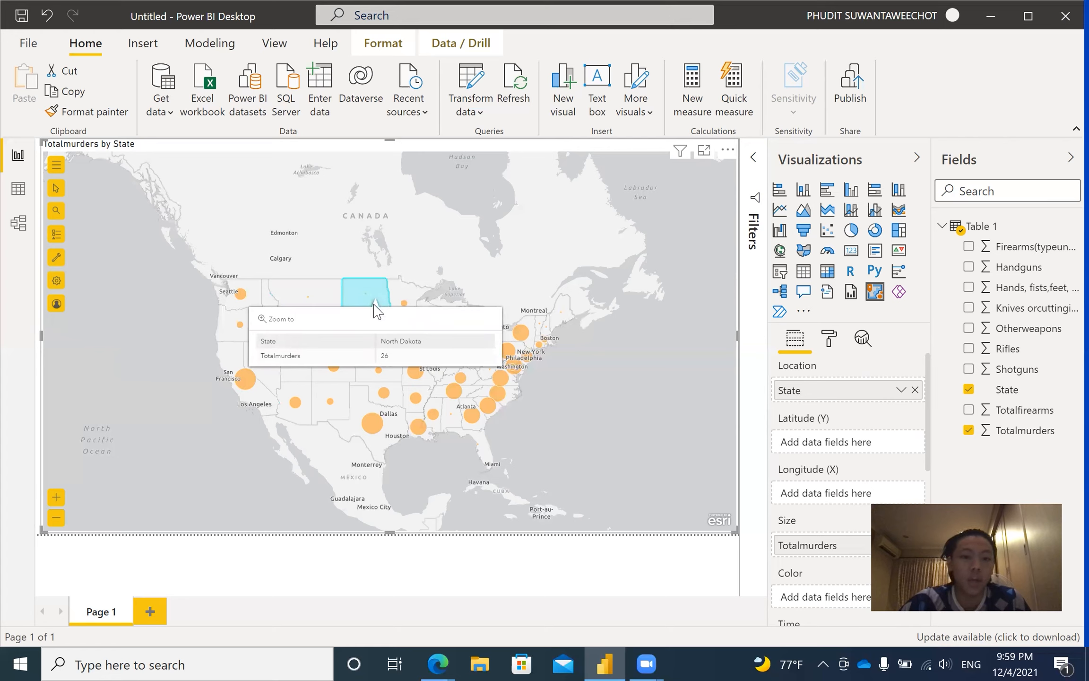
click(476, 421)
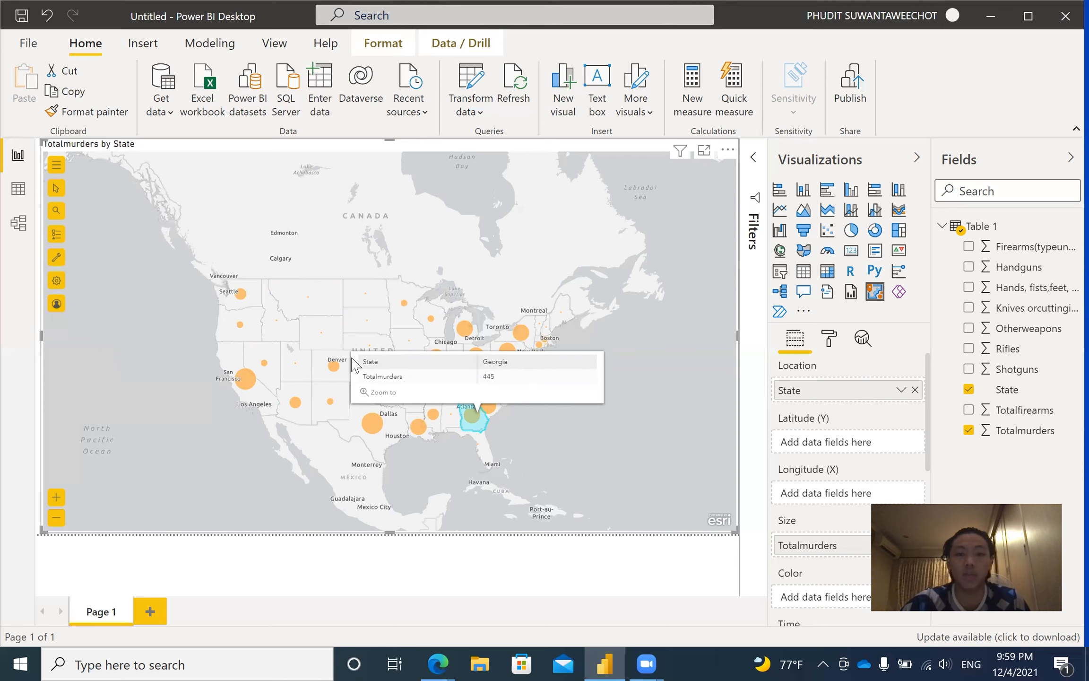
click(425, 269)
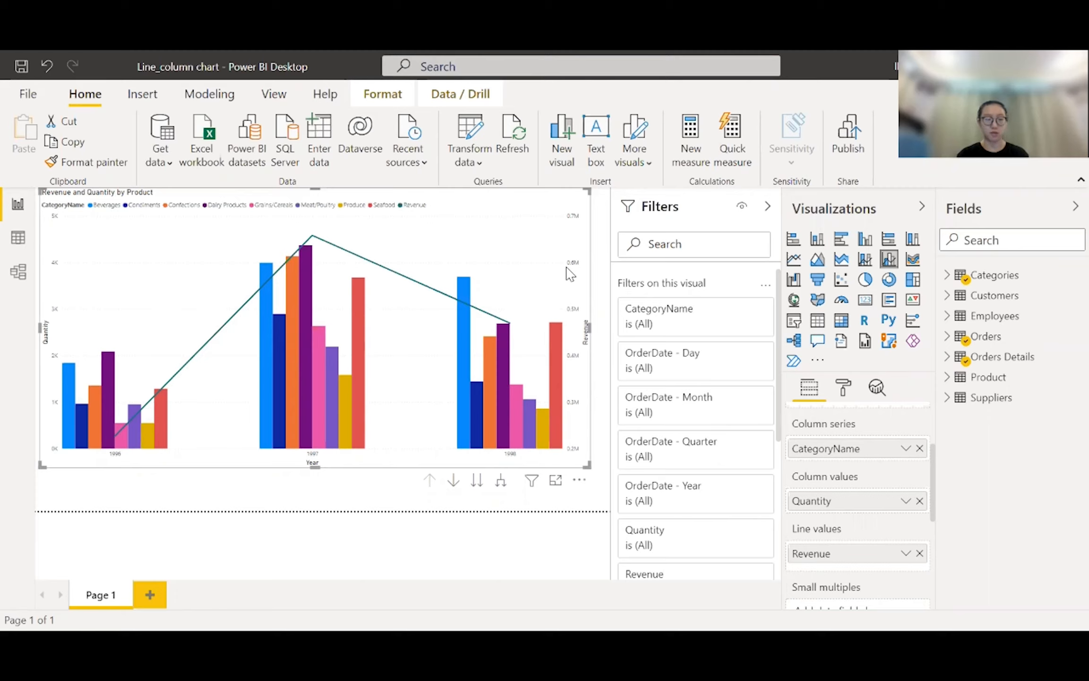
Remove the existing Revenue and Quantity by Product chart from the report page
mouse_move(698, 333)
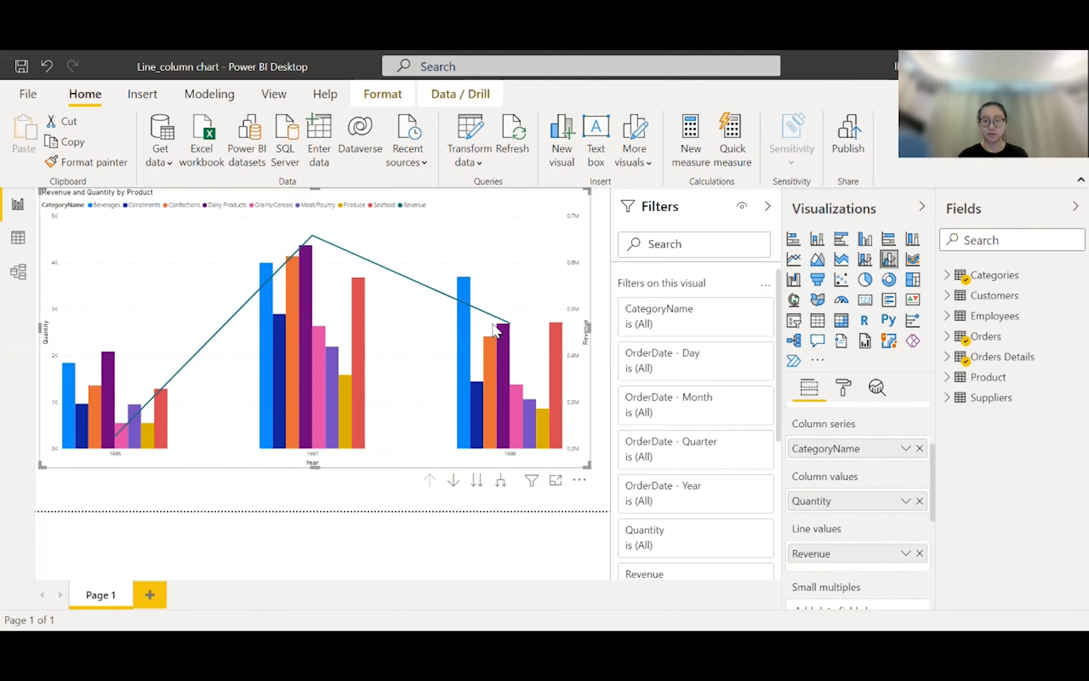
click(579, 482)
click(601, 540)
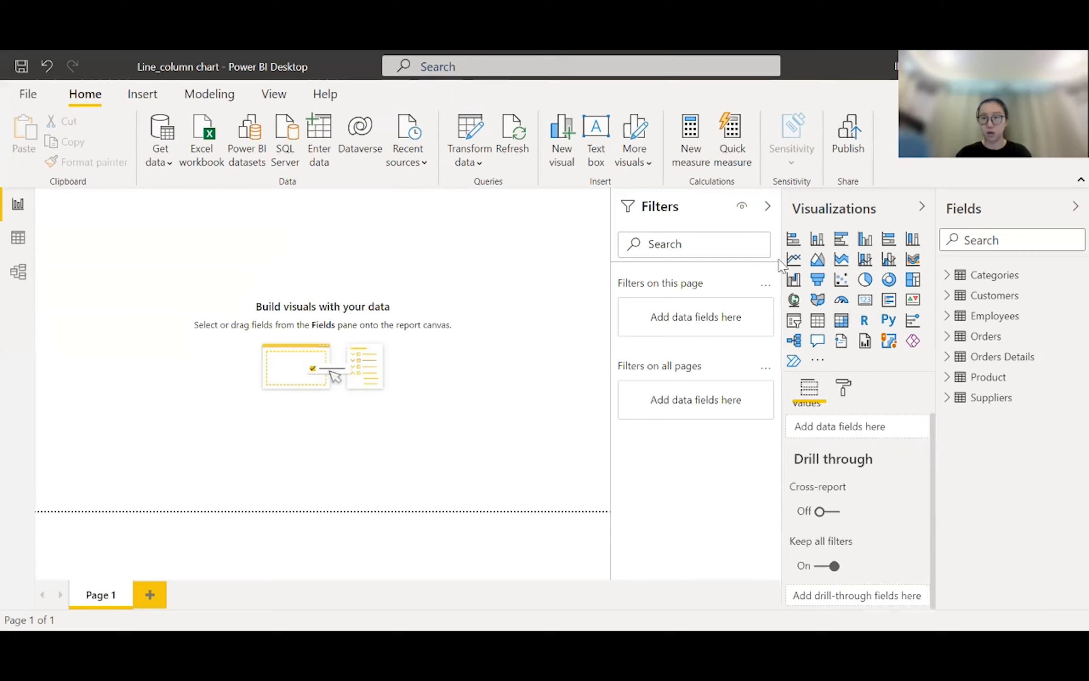
Insert a blank line and clustered column chart and enlarge it to fill most of the report page
click(887, 265)
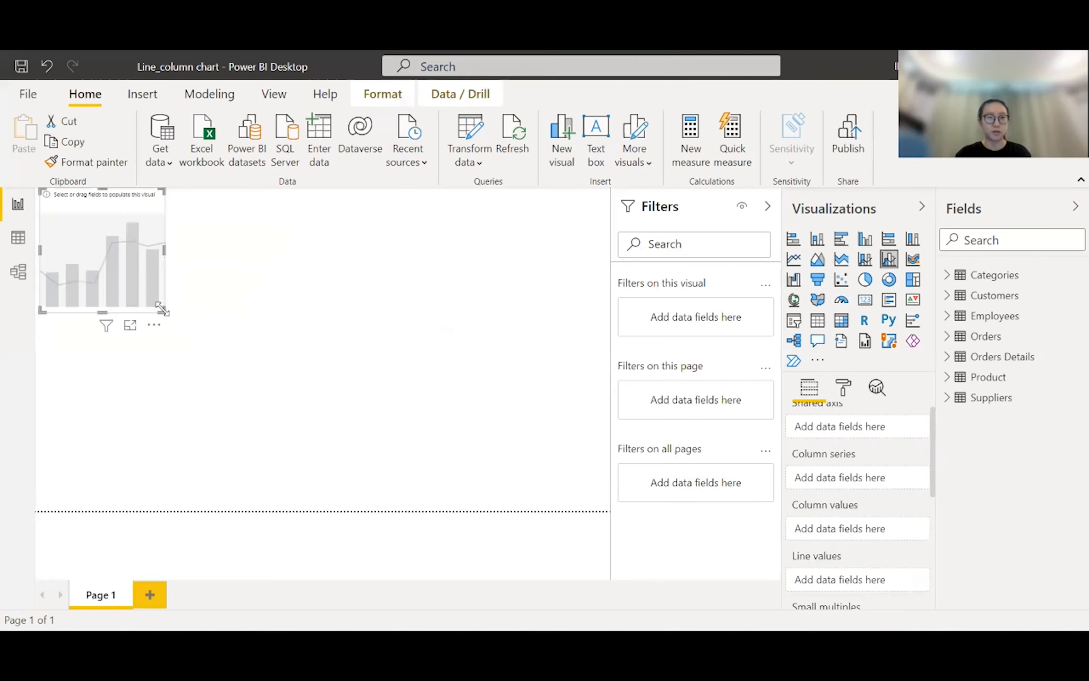
drag(161, 309, 257, 350)
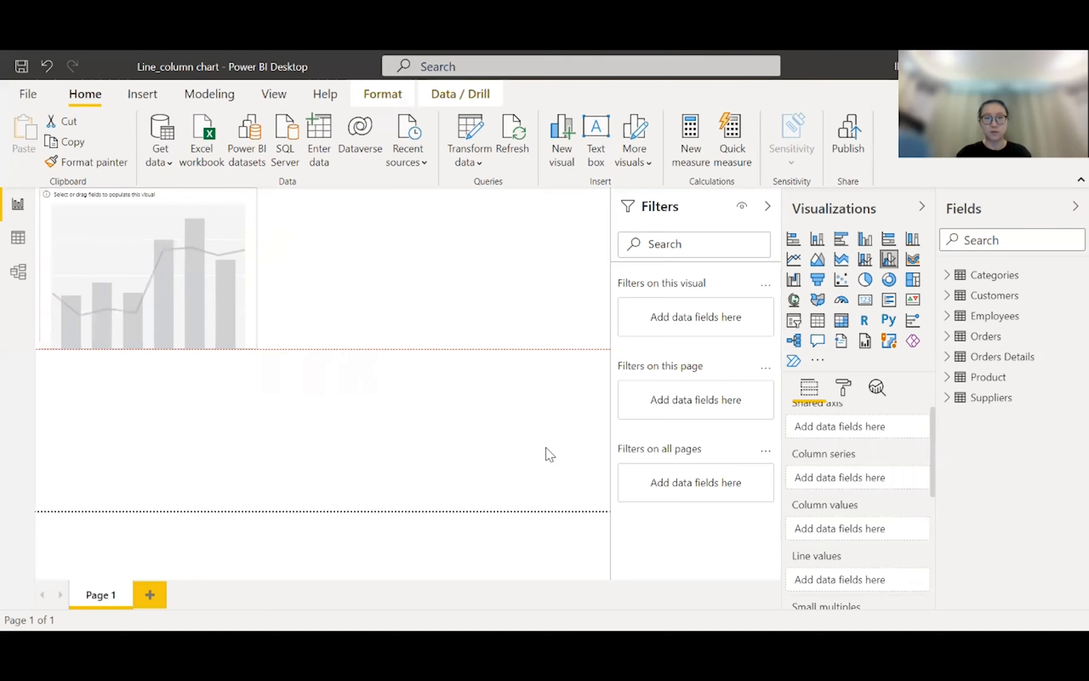
drag(549, 453, 571, 445)
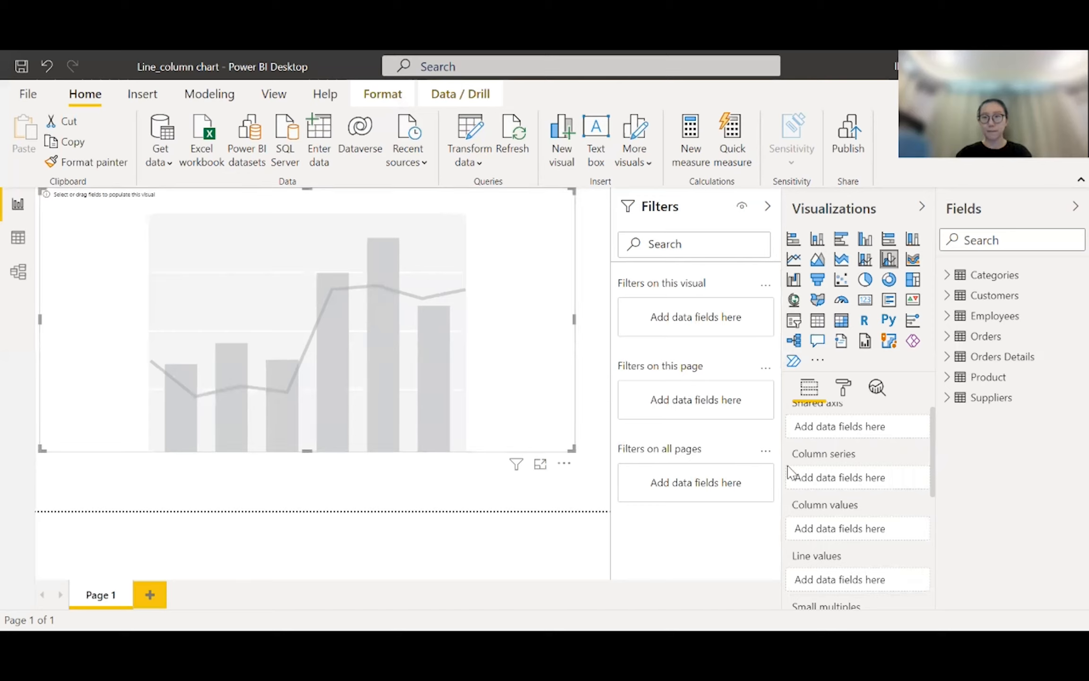
Assign Revenue from the Orders Details table to the chart's line values and Quantity to its column values
scroll(843, 488, up, 1)
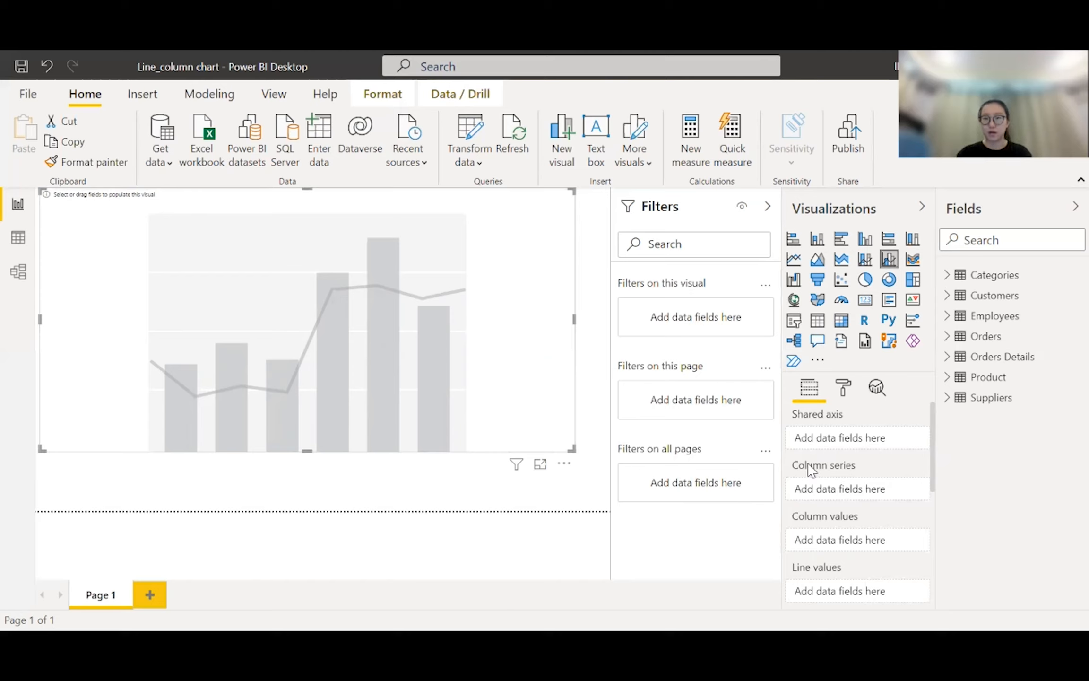
scroll(821, 510, down, 2)
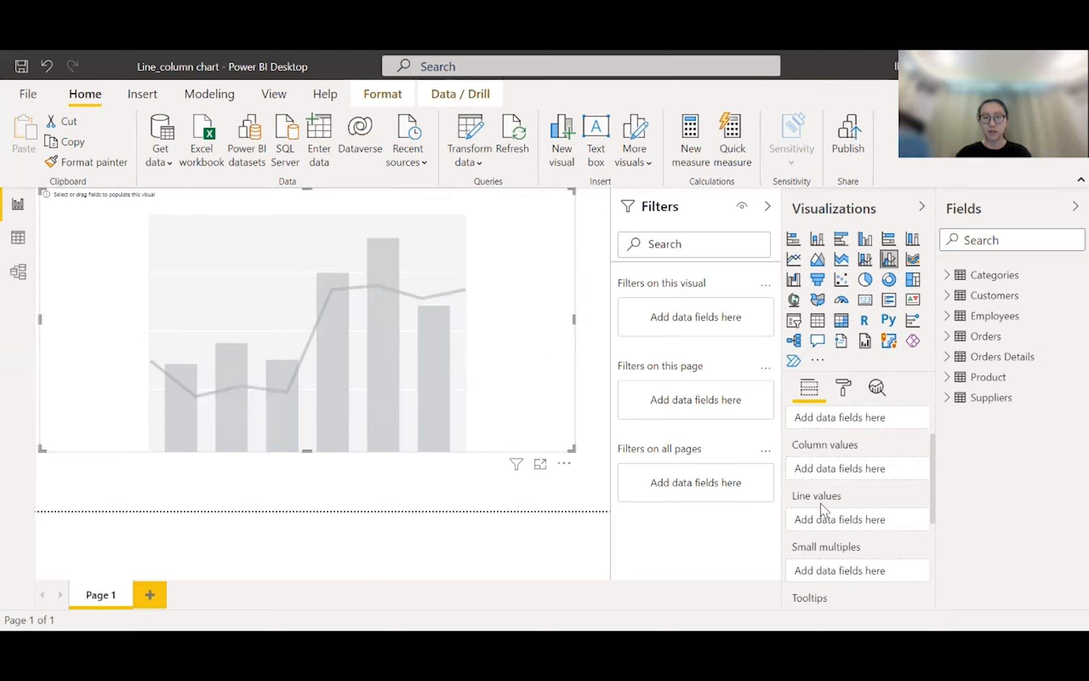
scroll(821, 510, down, 1)
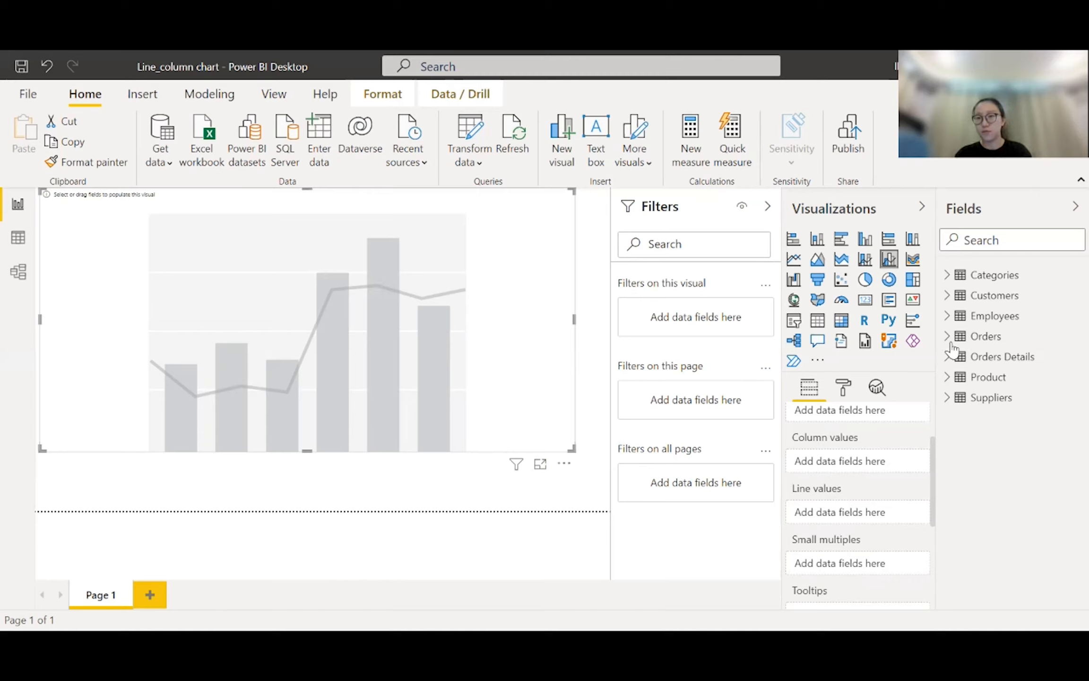
click(948, 362)
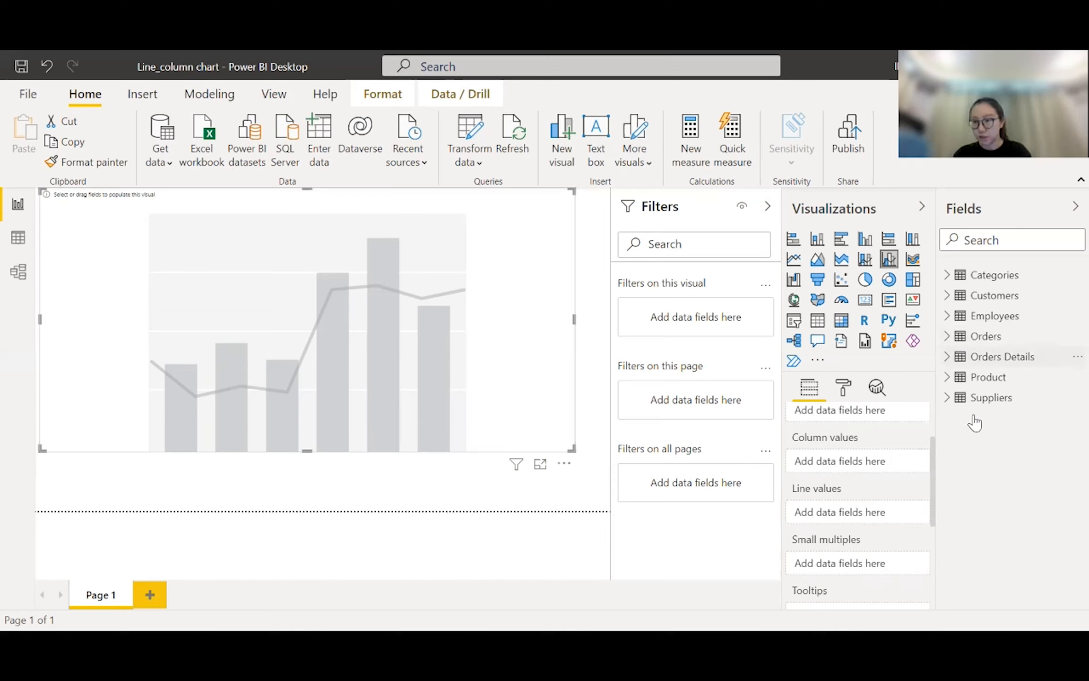
drag(1006, 466, 834, 513)
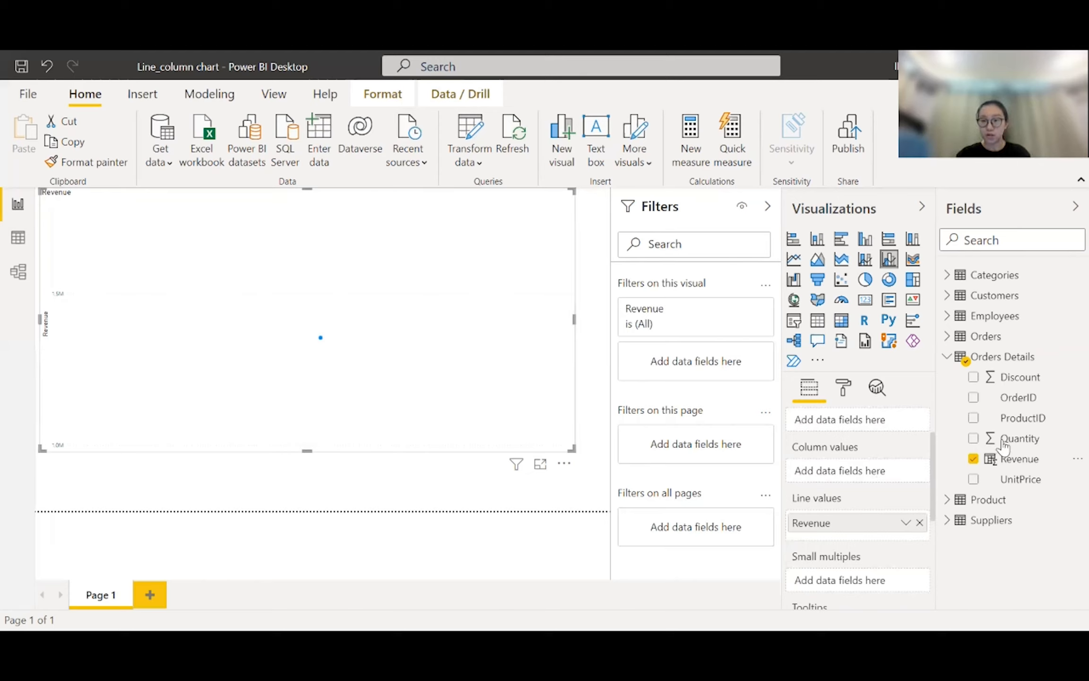
drag(1003, 442, 833, 474)
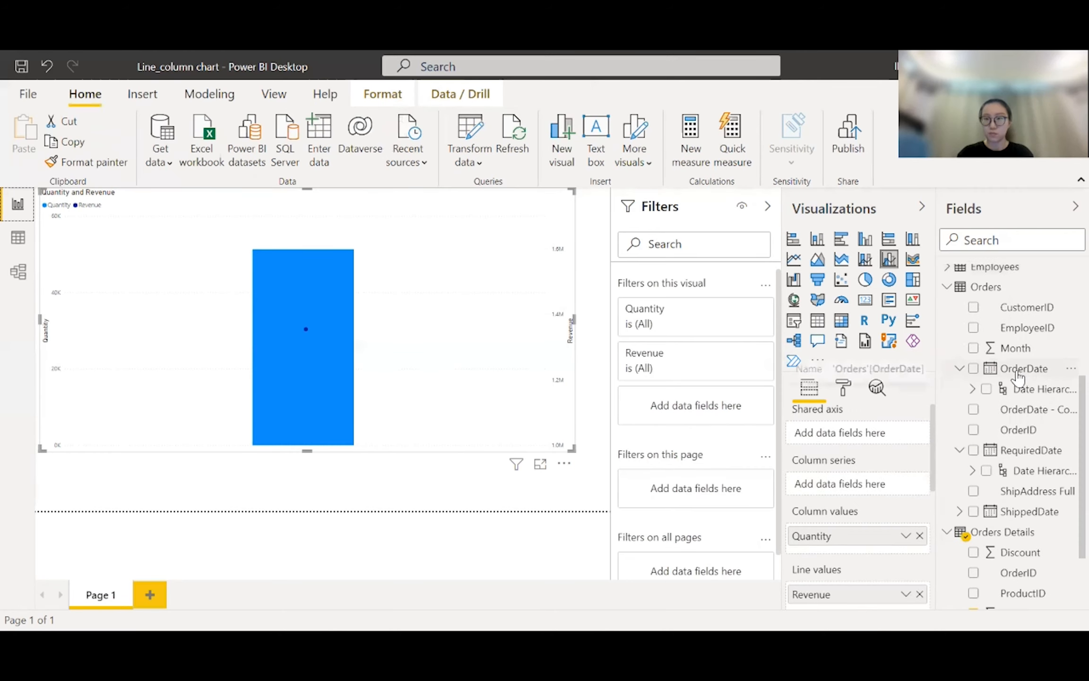
Set OrderDate from the Orders table as the chart's shared axis and check the yearly quantities
drag(1016, 373, 847, 432)
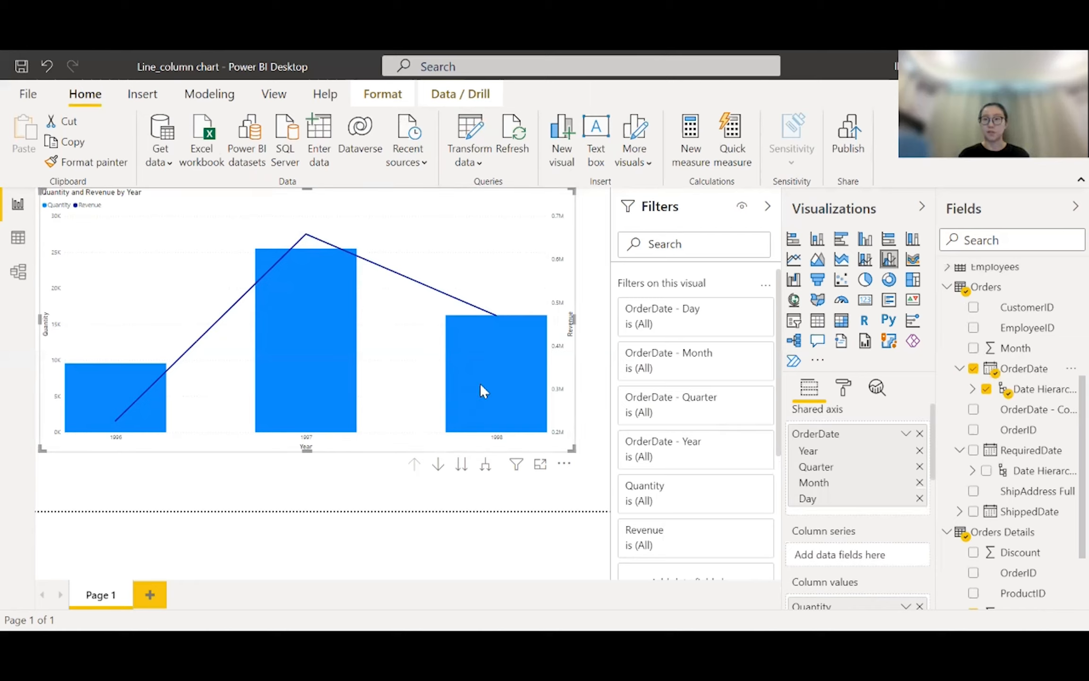
mouse_move(482, 389)
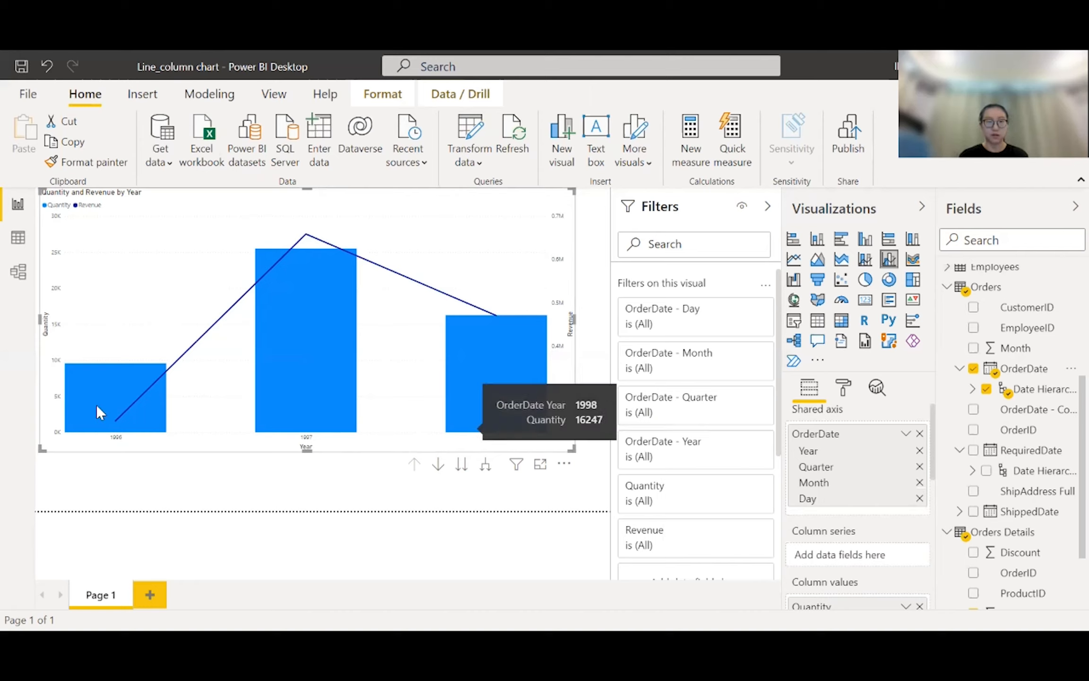
mouse_move(138, 381)
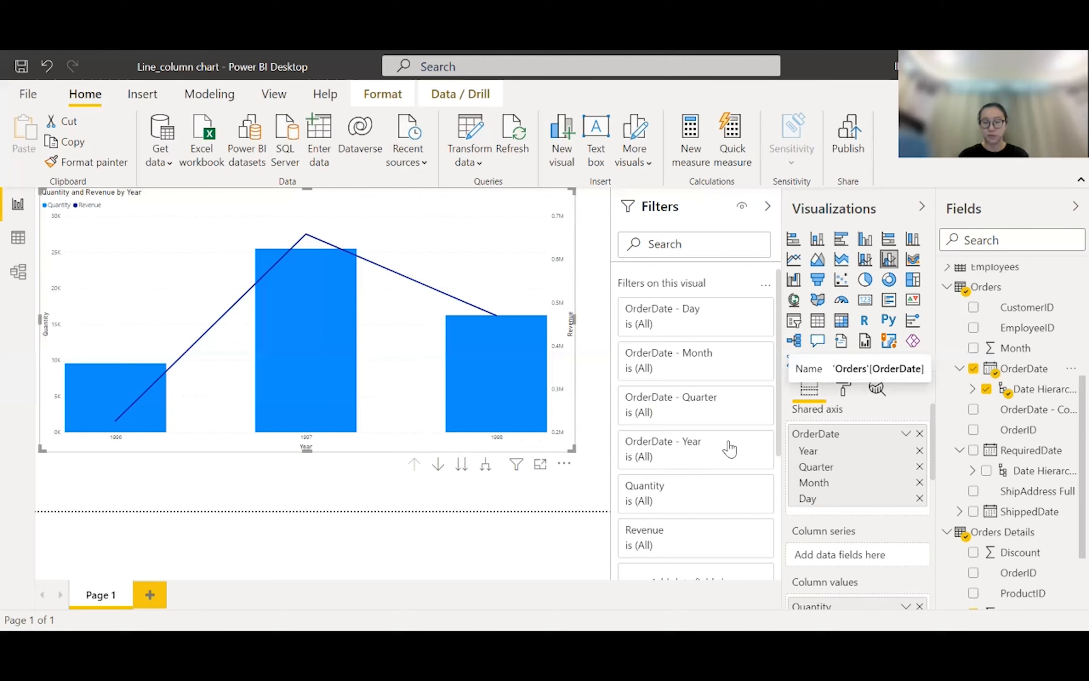
Split the chart's columns by category, using CategoryName from the Categories table as the column series
scroll(816, 494, down, 1)
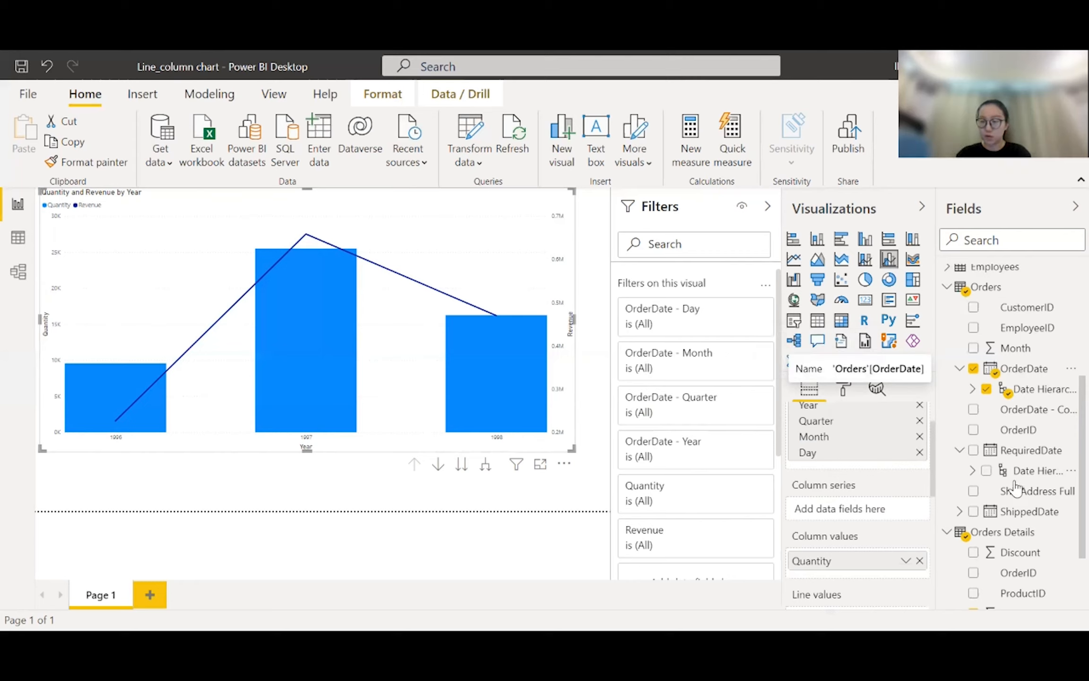
scroll(1015, 487, down, 1)
scroll(1015, 487, down, 1)
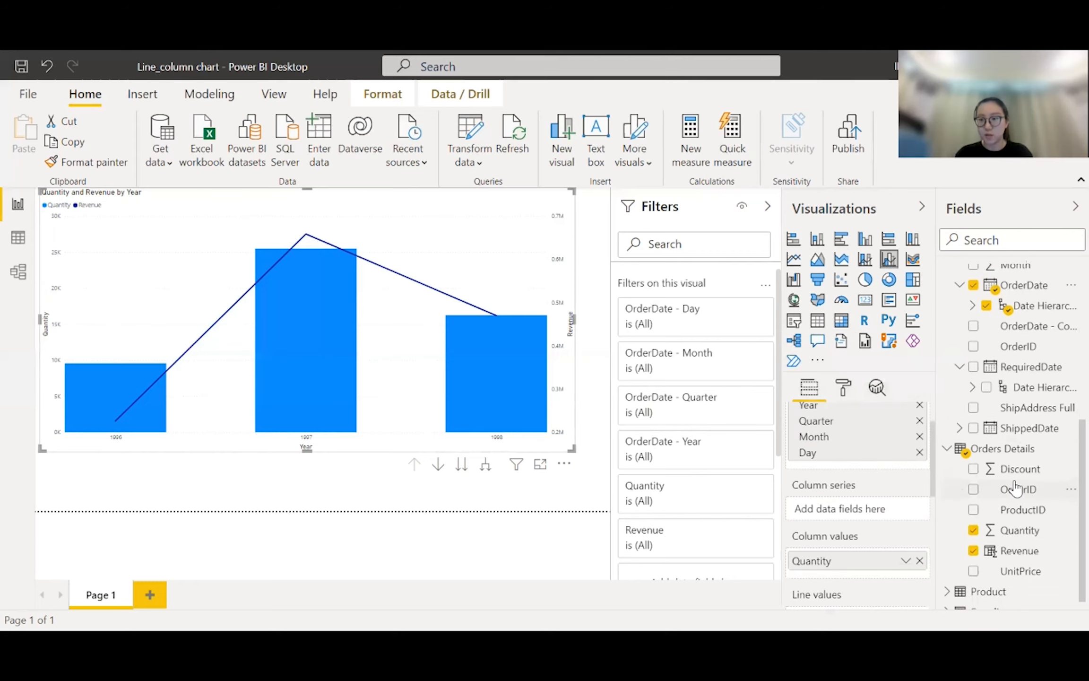
scroll(1020, 427, up, 5)
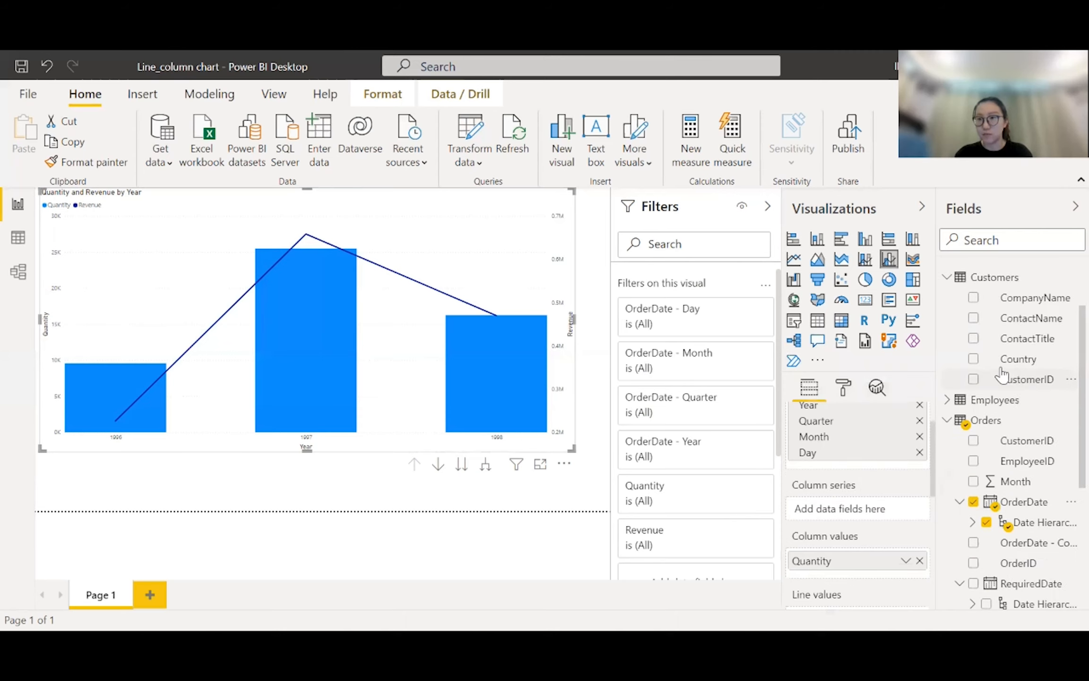
scroll(1005, 331, up, 2)
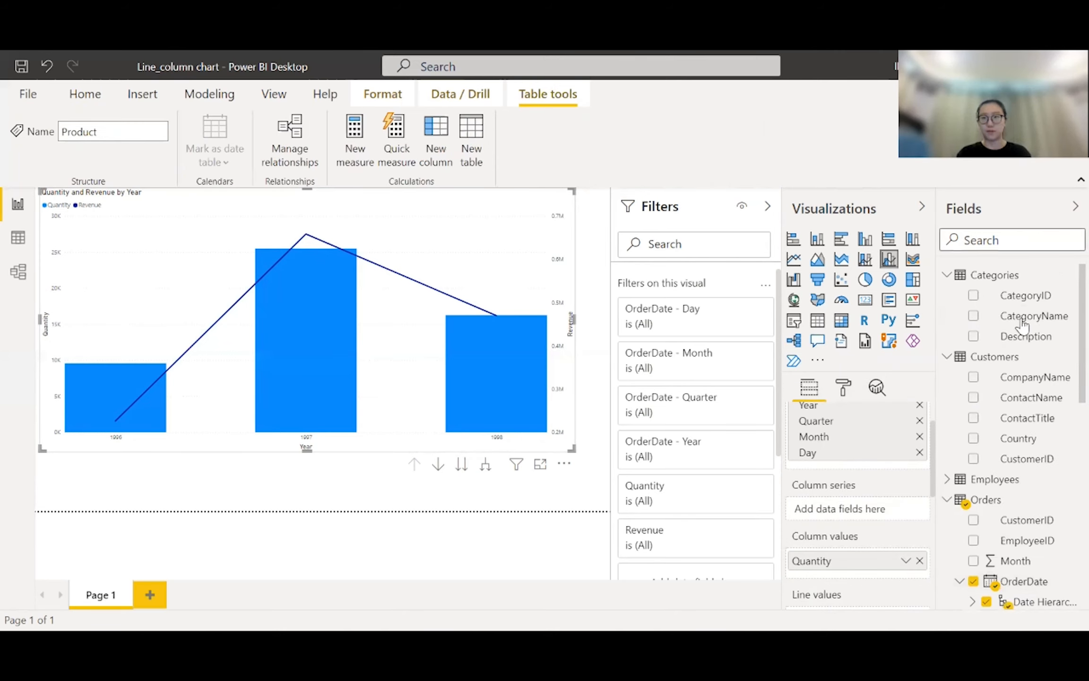
drag(1023, 326, 842, 511)
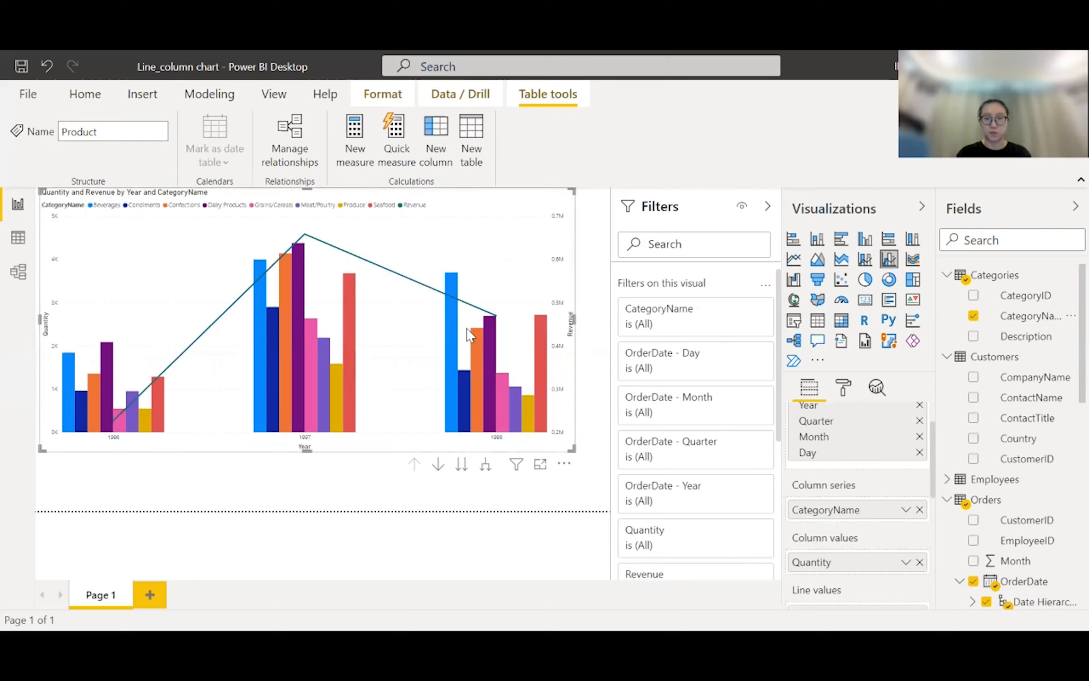
mouse_move(145, 420)
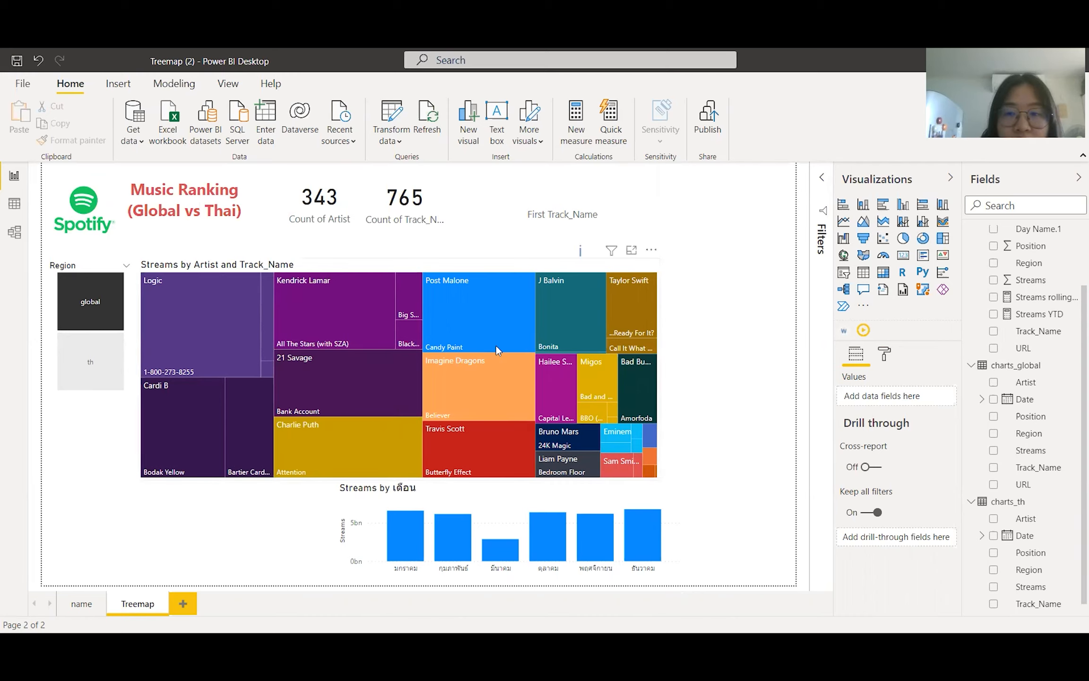
Highlight Logic's largest track in the Streams by Artist and Track_Name treemap to cross-filter the page's other visuals
click(477, 264)
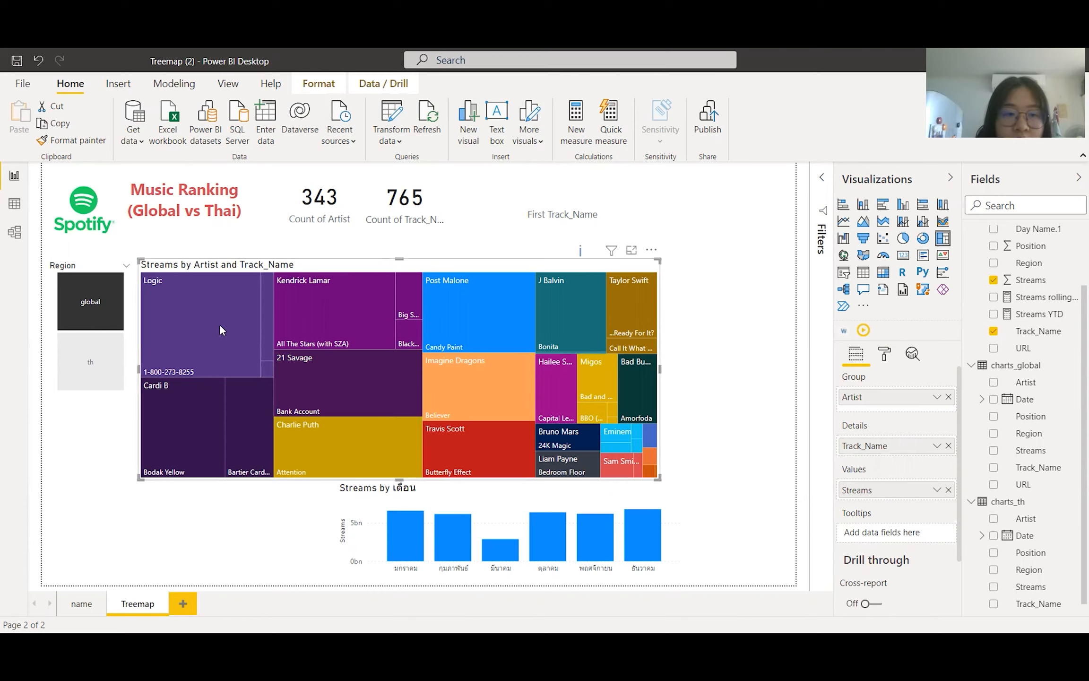
mouse_move(202, 271)
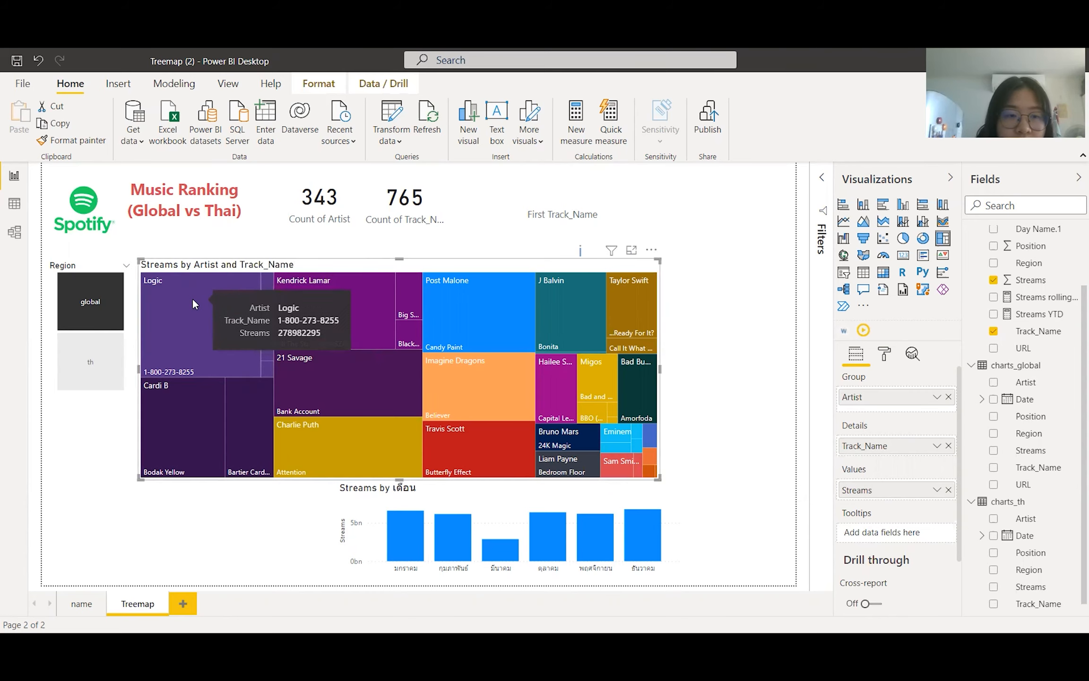
click(193, 300)
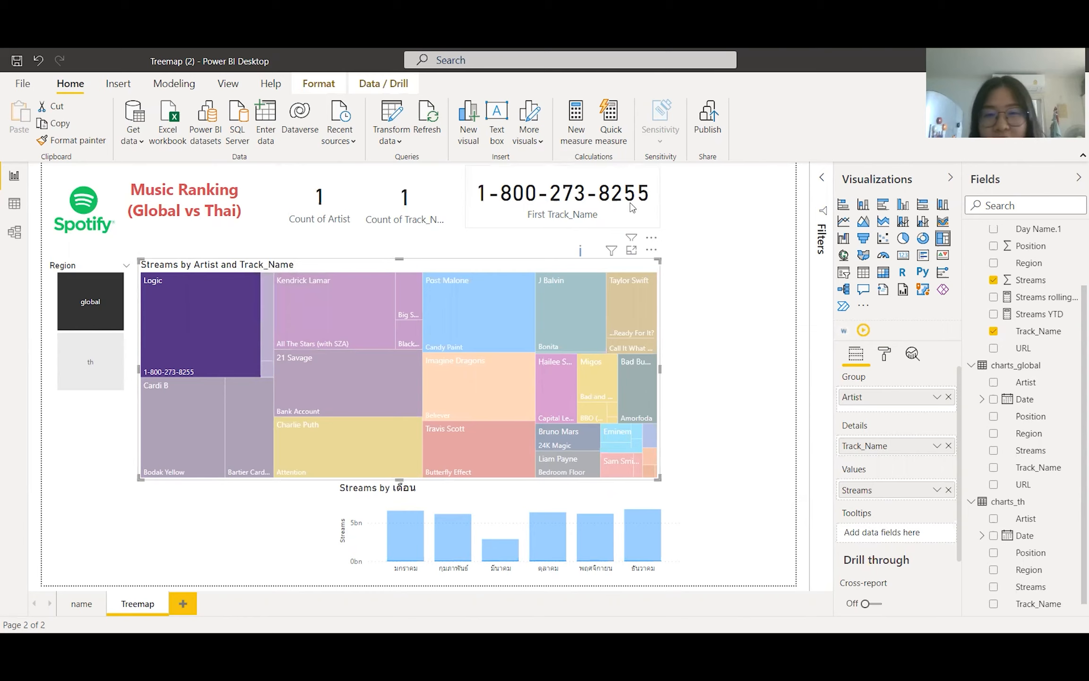
Cross-filter the page by Cardi B's Bodak Yellow in the treemap, and by February, March, October, November and December in the monthly Streams chart
click(172, 431)
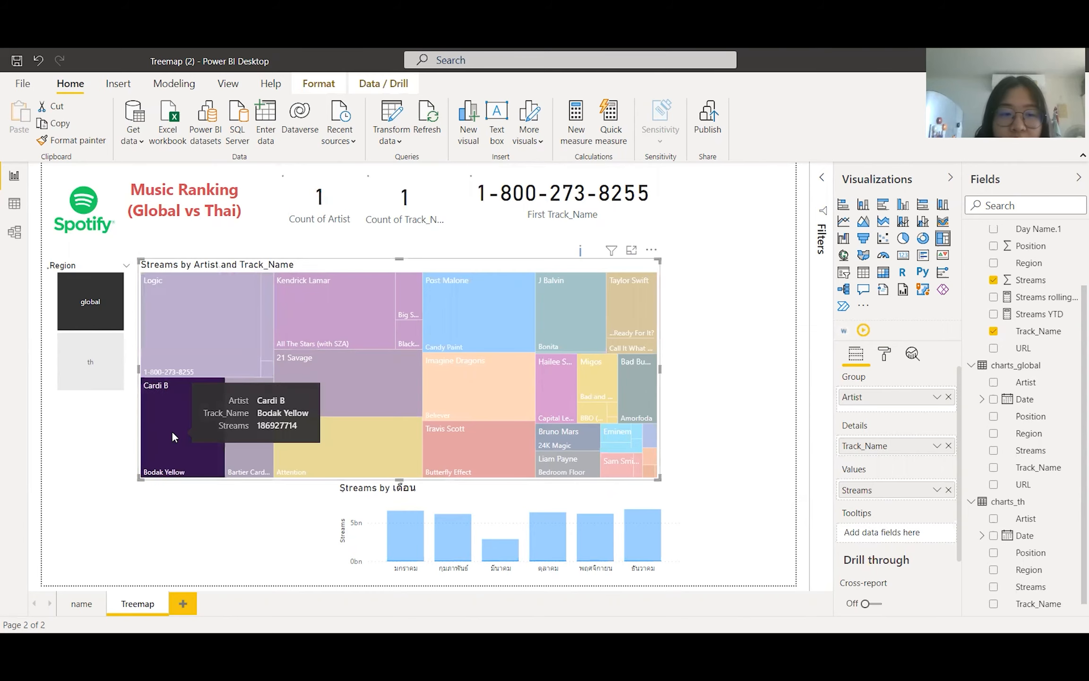
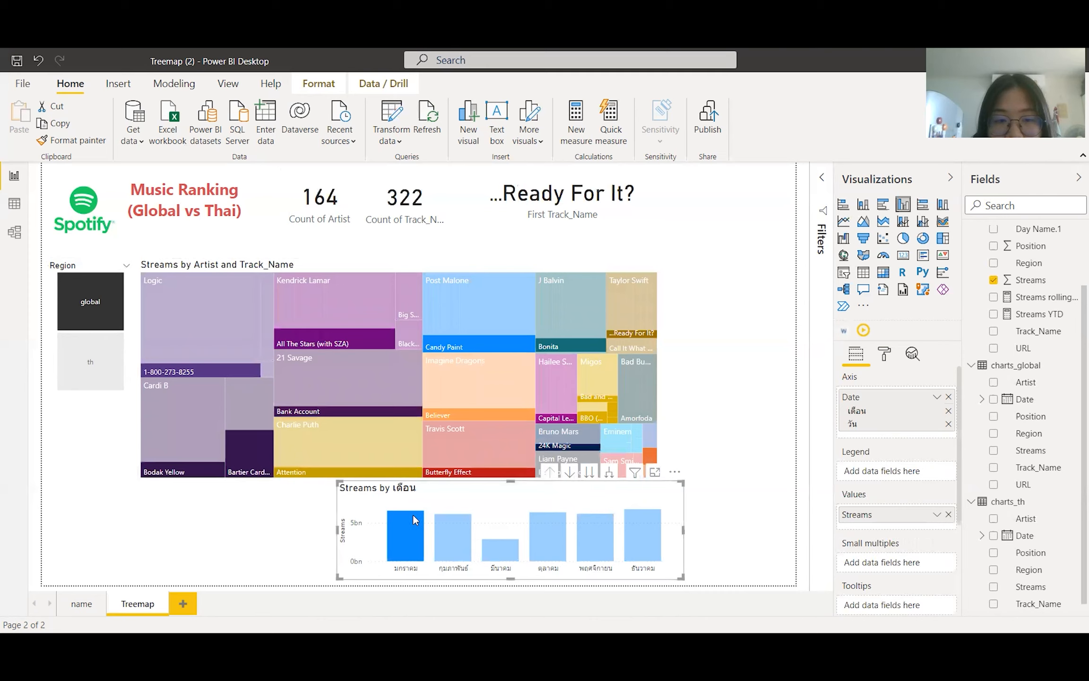
click(445, 519)
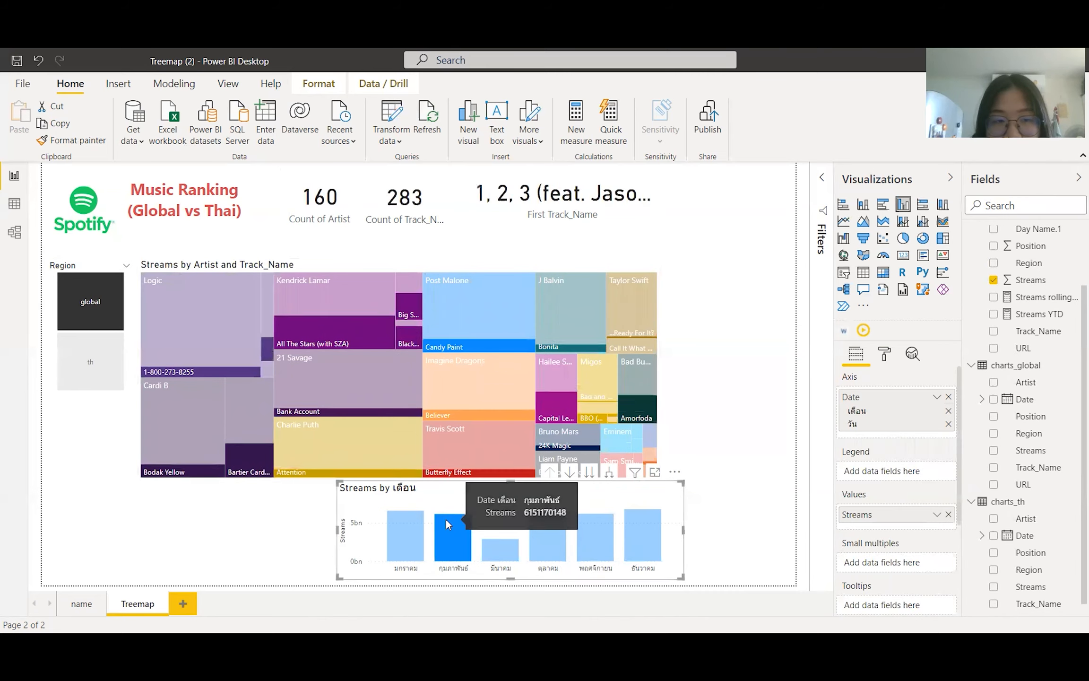
click(503, 542)
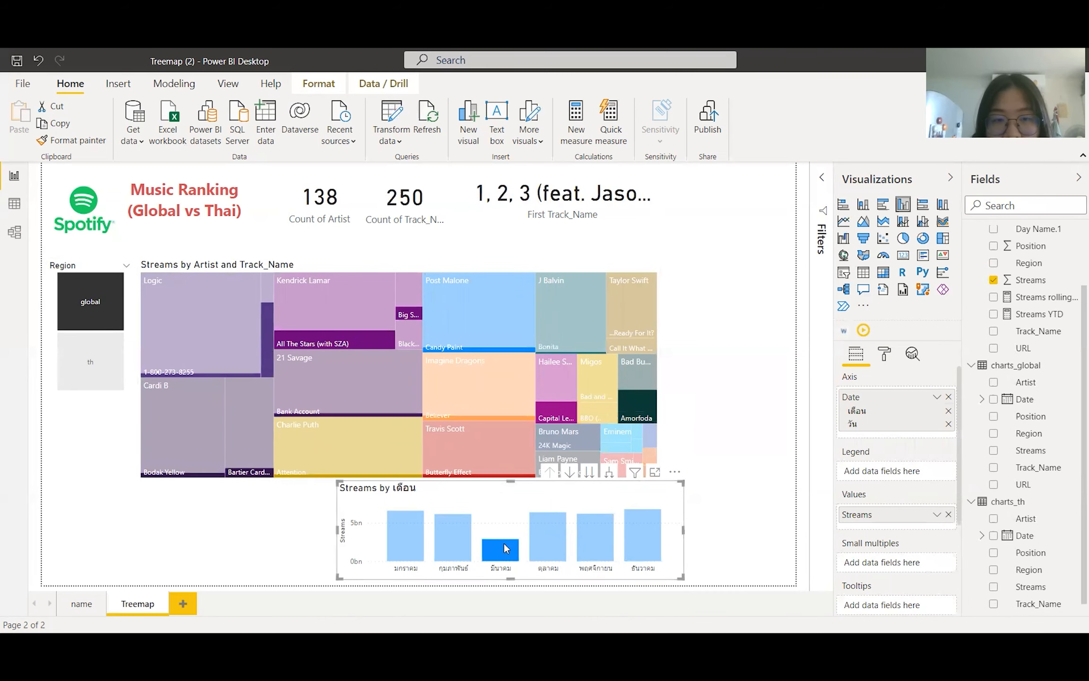
click(565, 539)
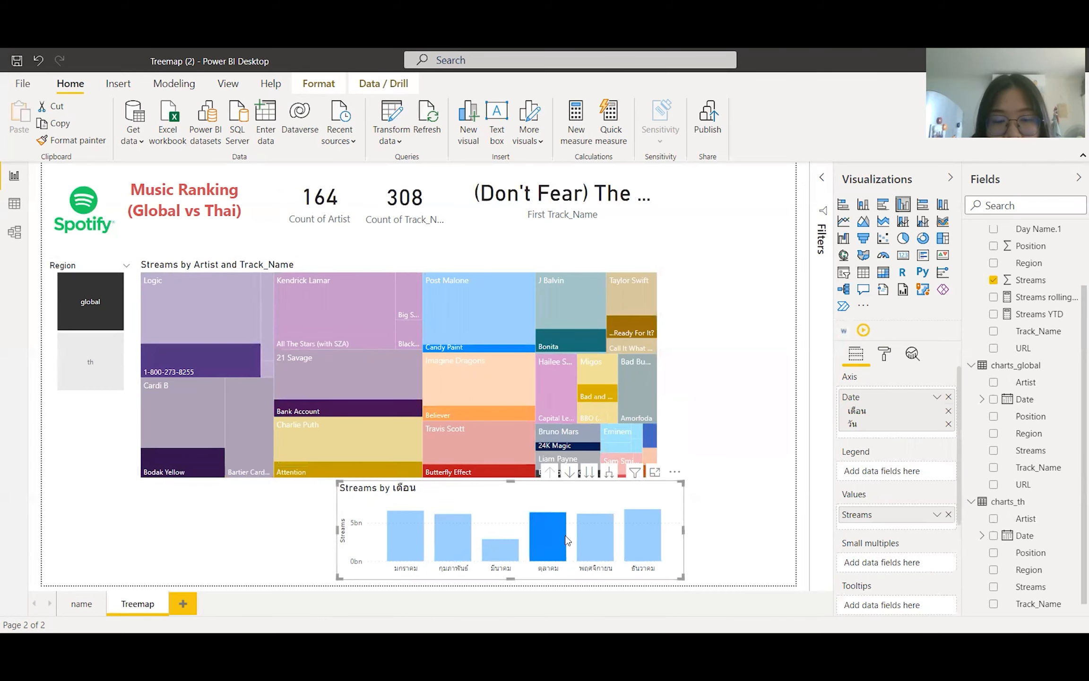
click(590, 540)
click(632, 539)
Move the monthly Streams column chart slightly to the right beneath the treemap and deselect it
drag(632, 539, 689, 506)
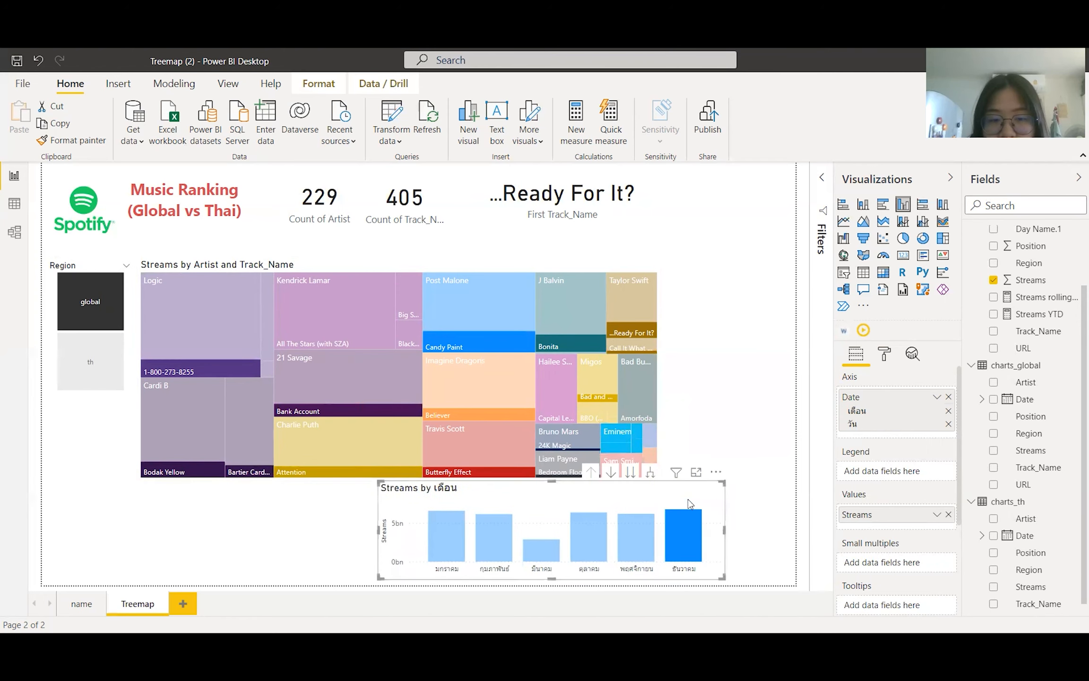
click(787, 453)
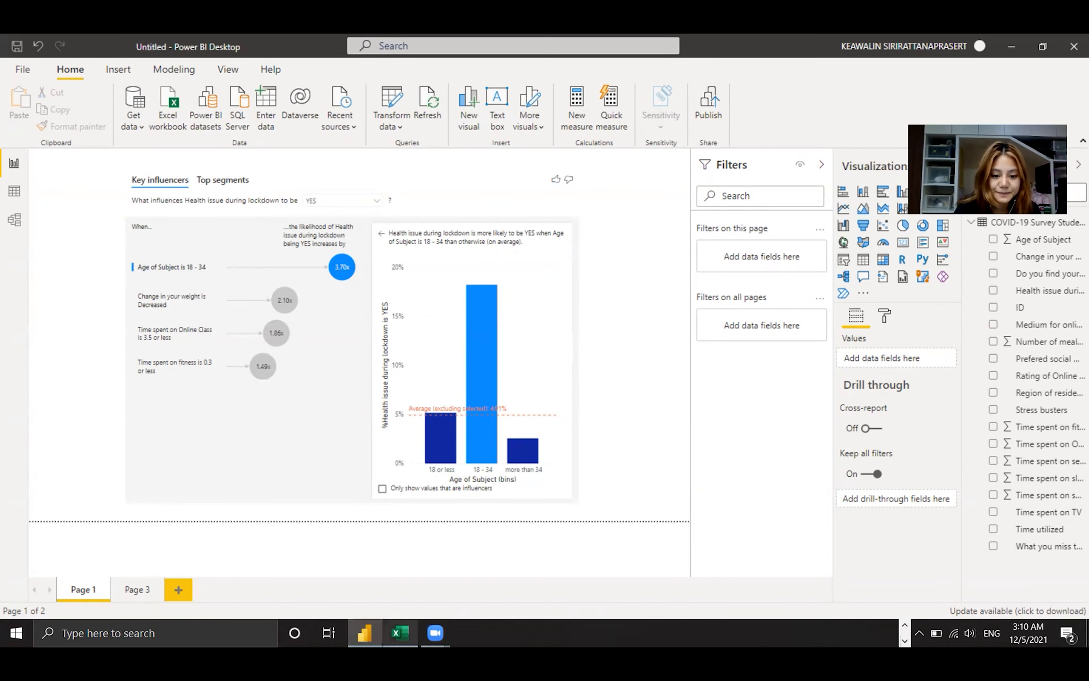
Switch to Excel to review the COVID-19 survey response columns, and return to the Power BI report
click(400, 633)
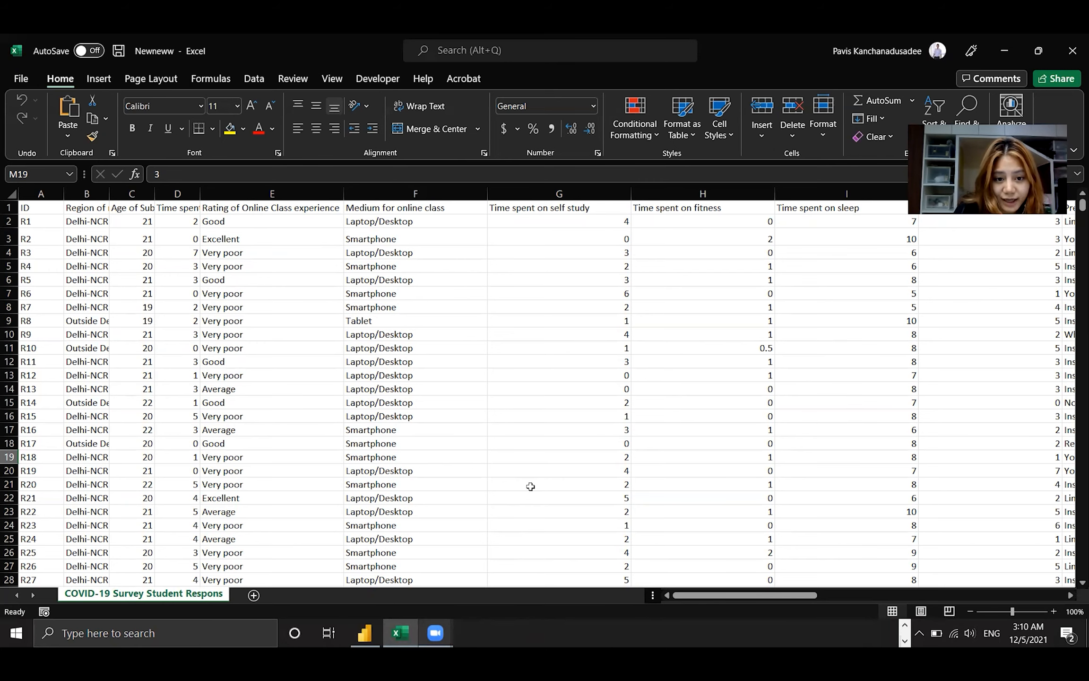
scroll(643, 459, right, 3)
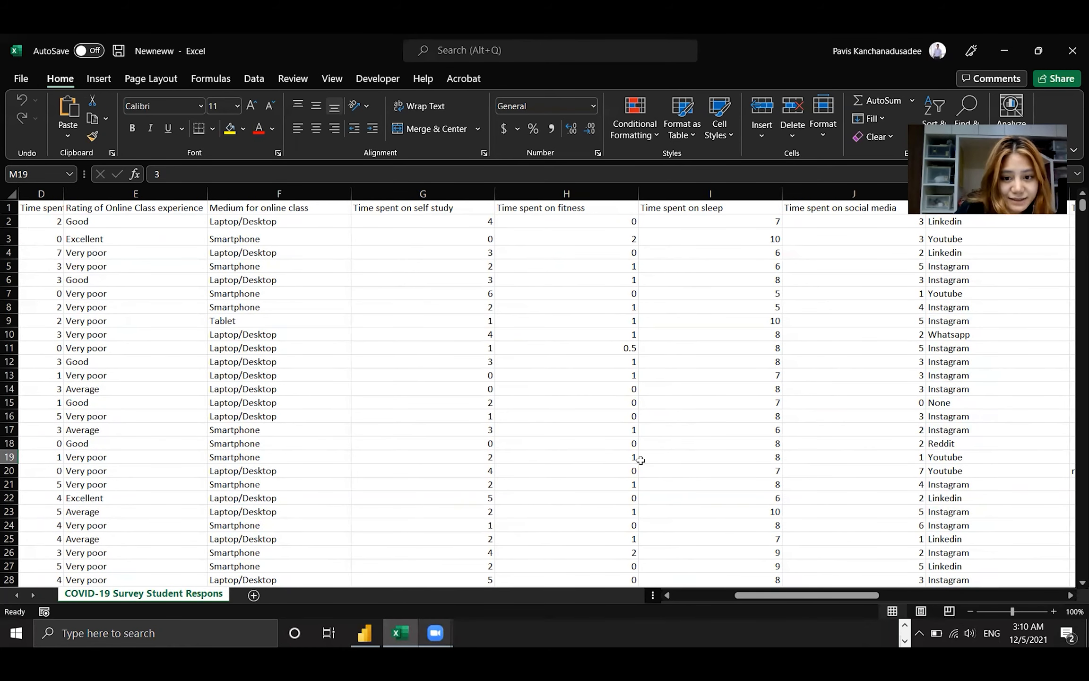
scroll(640, 460, right, 3)
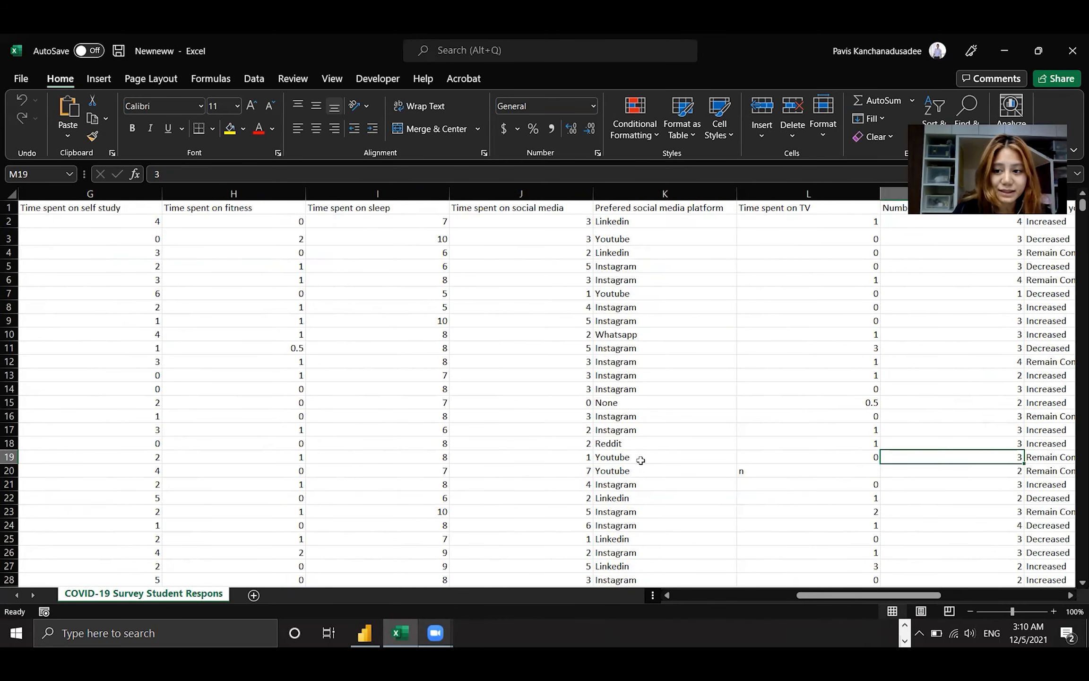
click(364, 632)
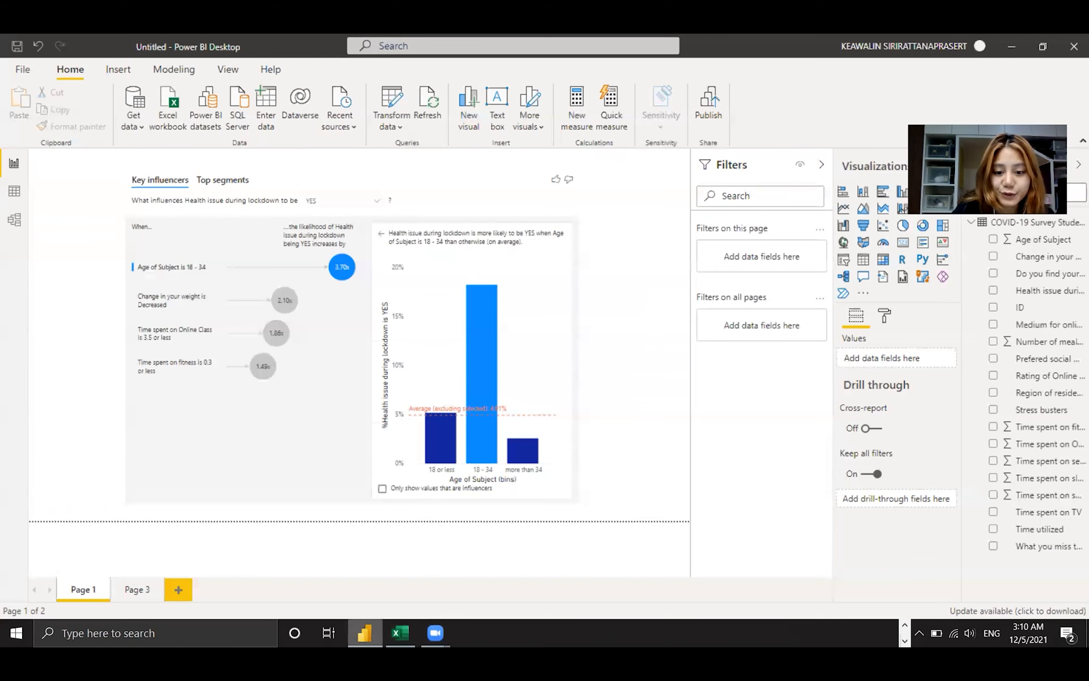
Add a Key influencers visual to Page 3 that analyzes the Health issue during lockdown field
click(133, 596)
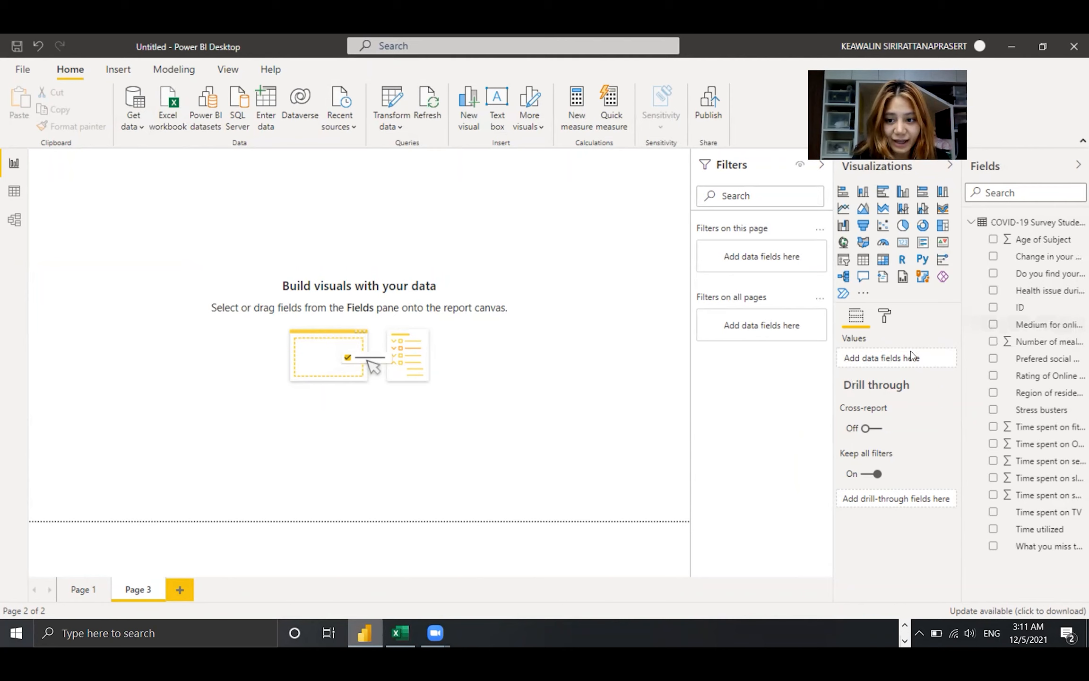
click(942, 259)
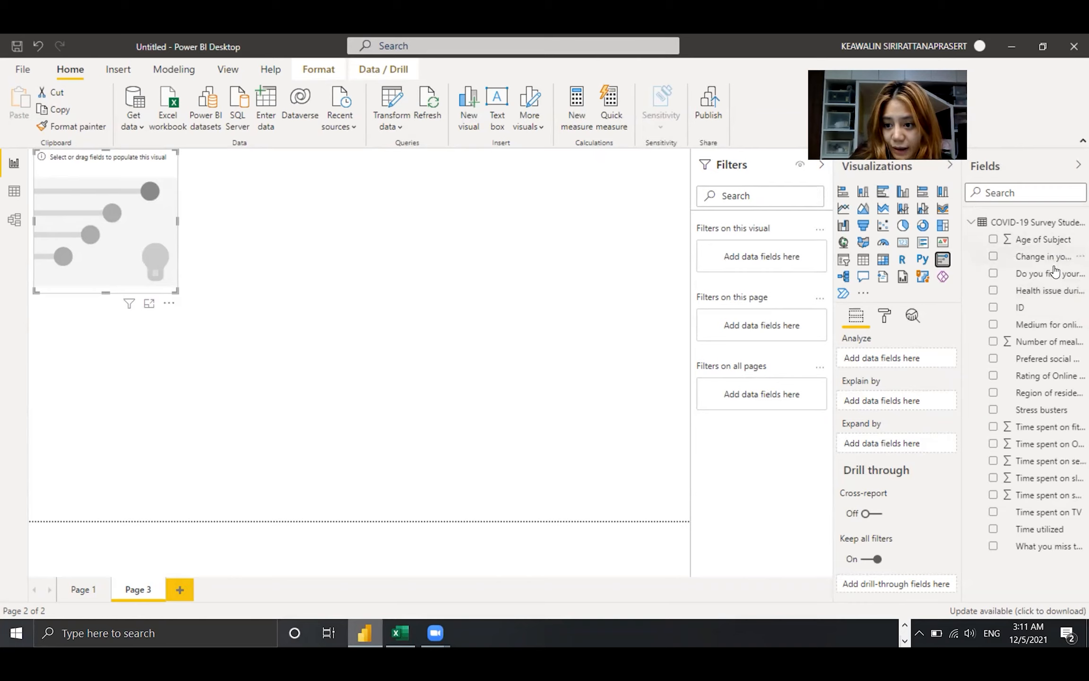
mouse_move(1048, 290)
mouse_down()
mouse_move(943, 262)
mouse_move(916, 359)
mouse_up()
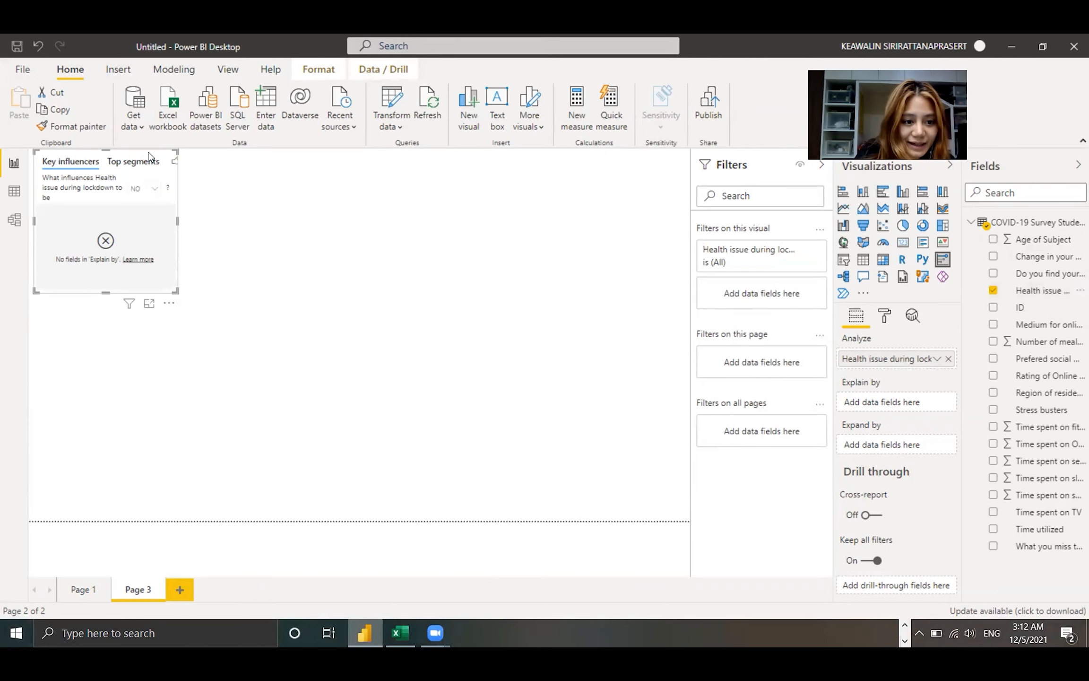
Set the analyzed health issue outcome to YES and enlarge the Key influencers visual to fill most of the page
click(155, 189)
click(147, 211)
drag(176, 291, 517, 483)
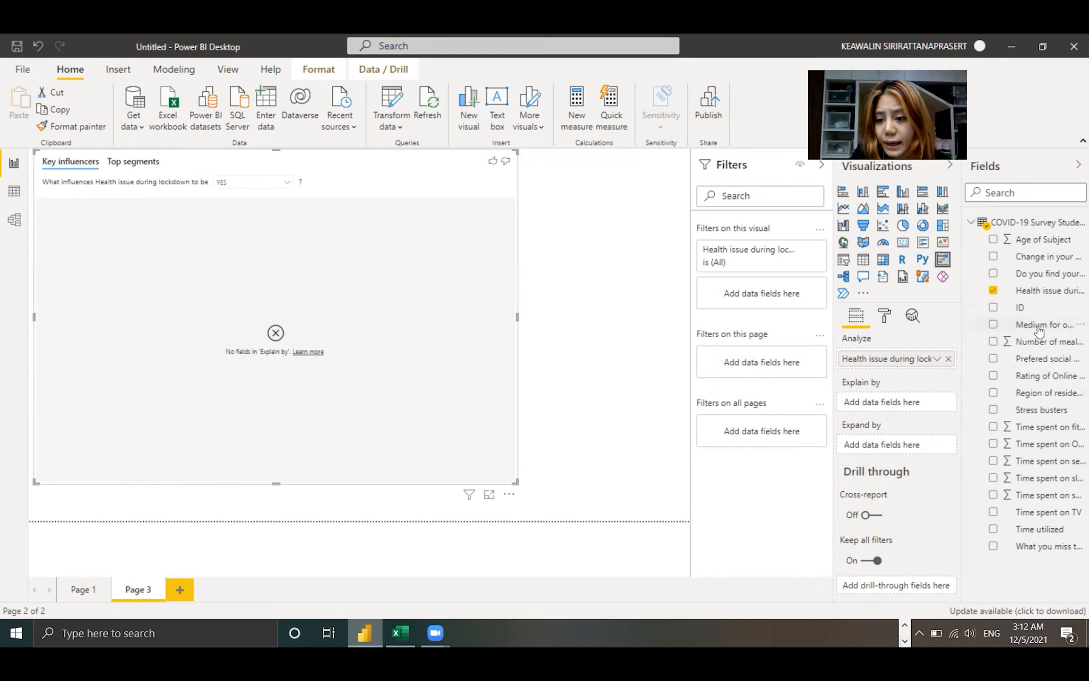
Explain the health issue by Change in your weight and Age of Subject, and view the breakdown for the 18 - 34 age influencer
drag(1038, 258, 912, 406)
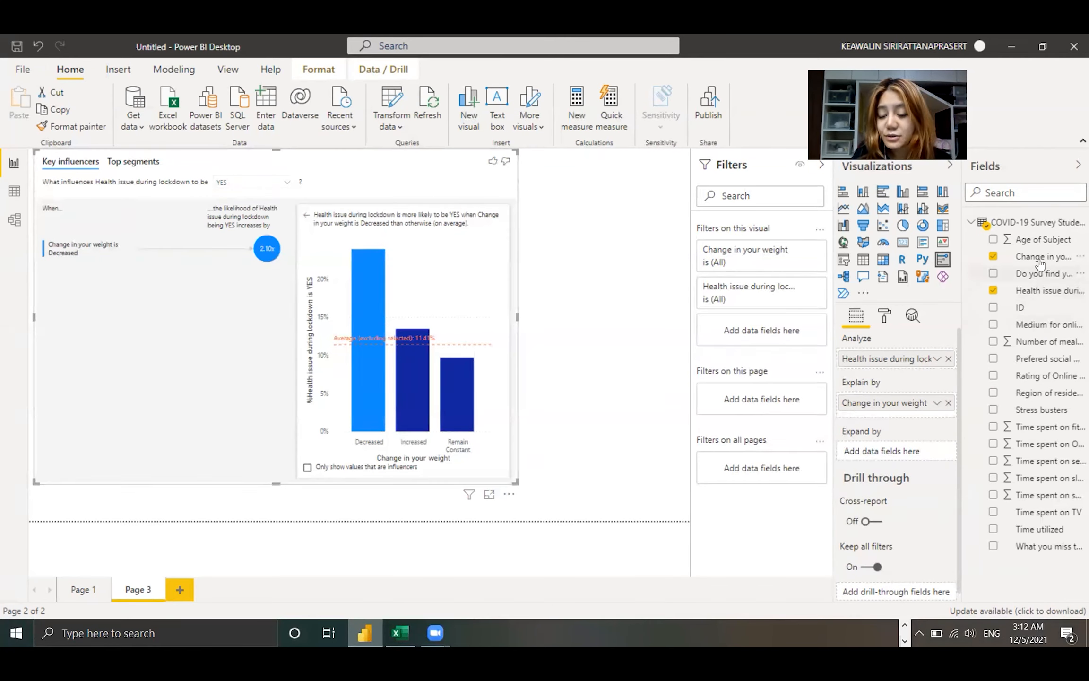
drag(1040, 239, 895, 402)
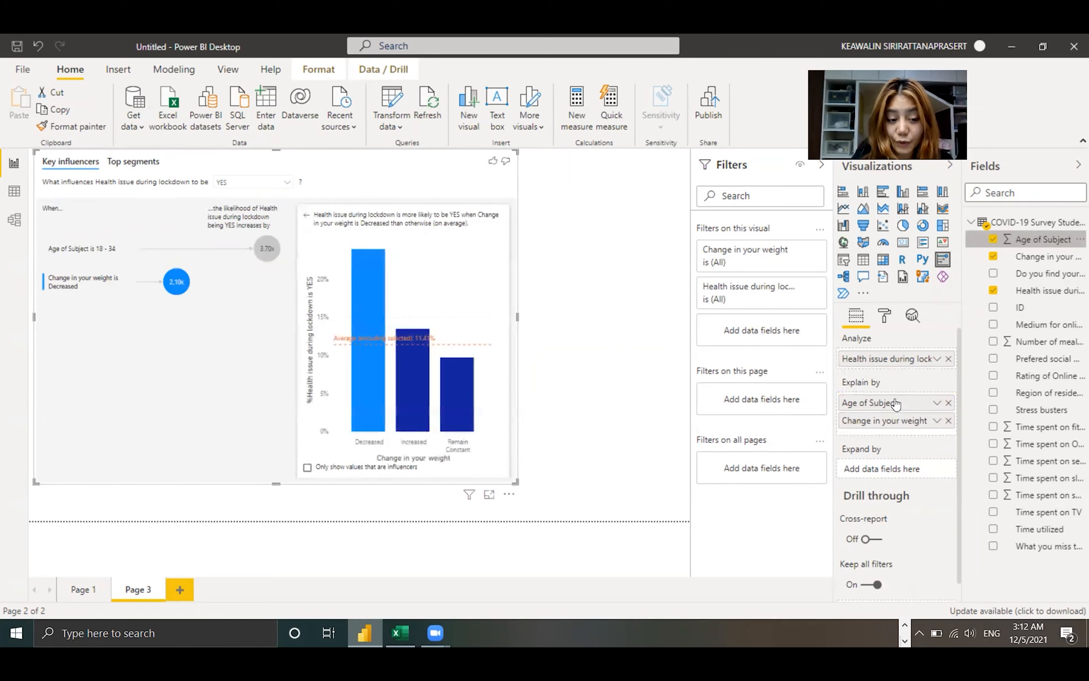
click(267, 249)
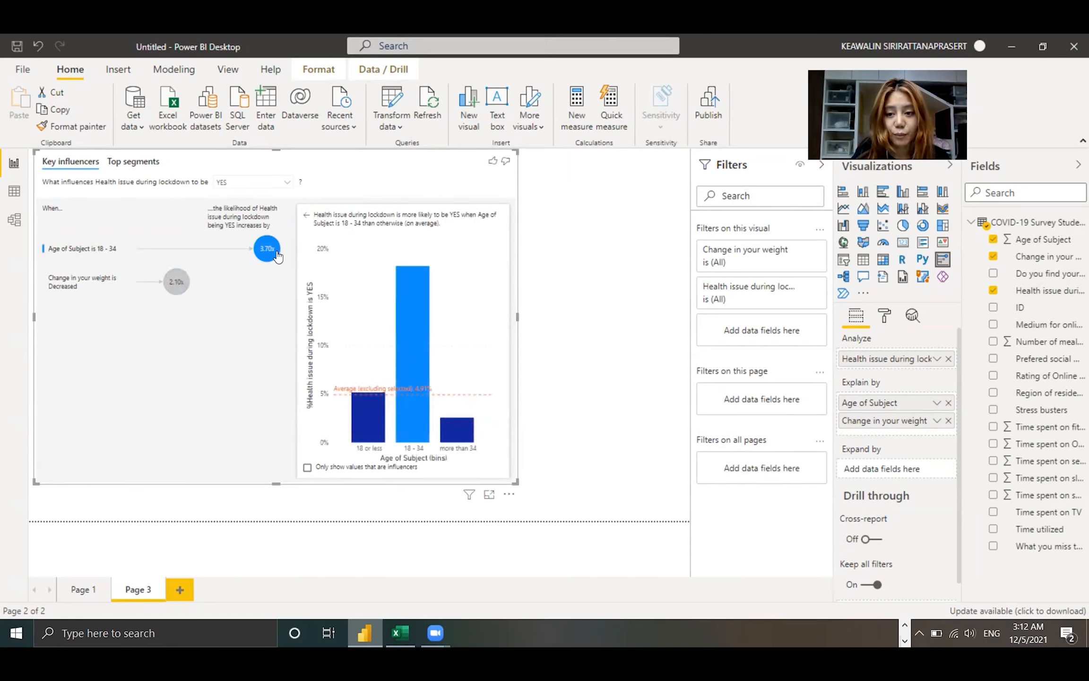
mouse_move(416, 282)
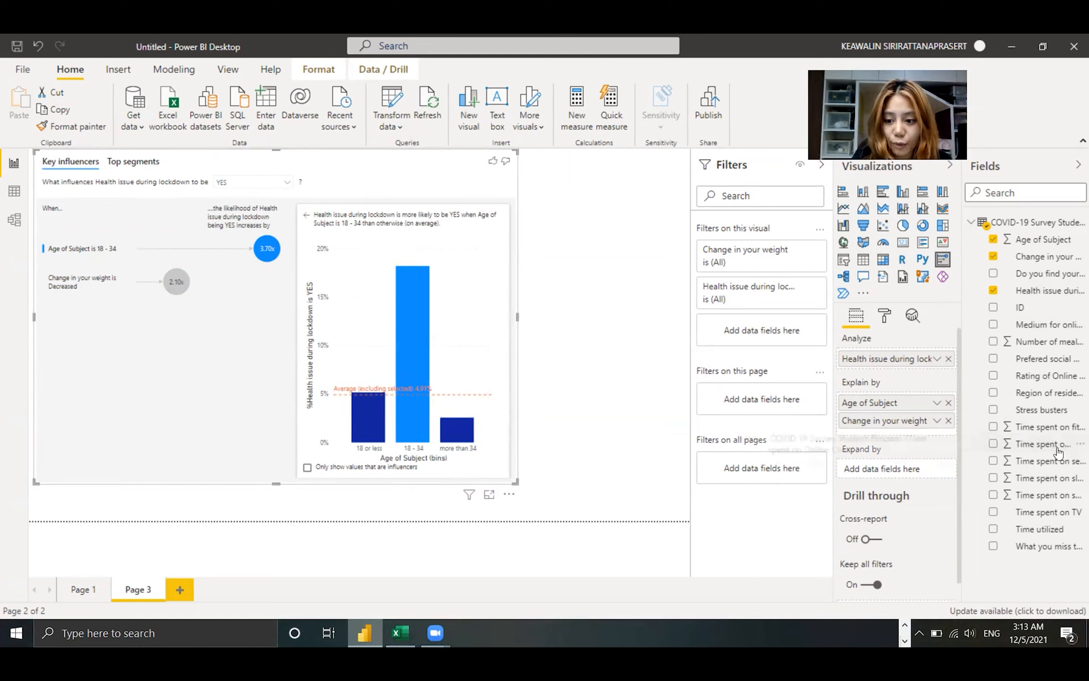
Add Time spent on fitness to the explaining factors and compare its influencer breakdown with the age one
drag(1034, 429, 244, 335)
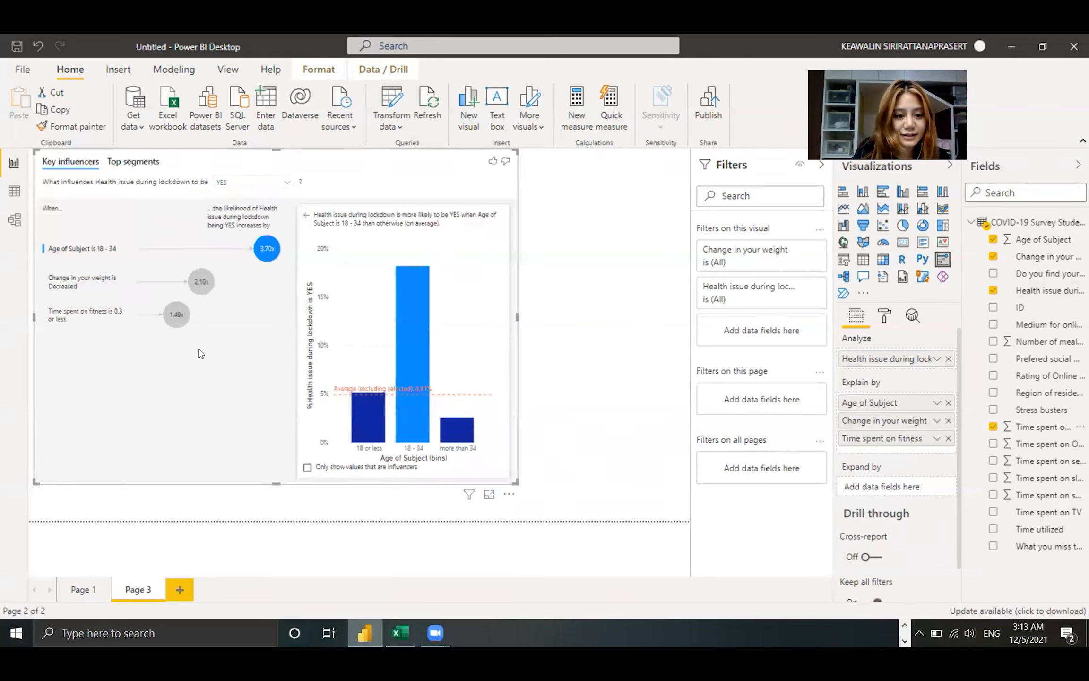
click(178, 322)
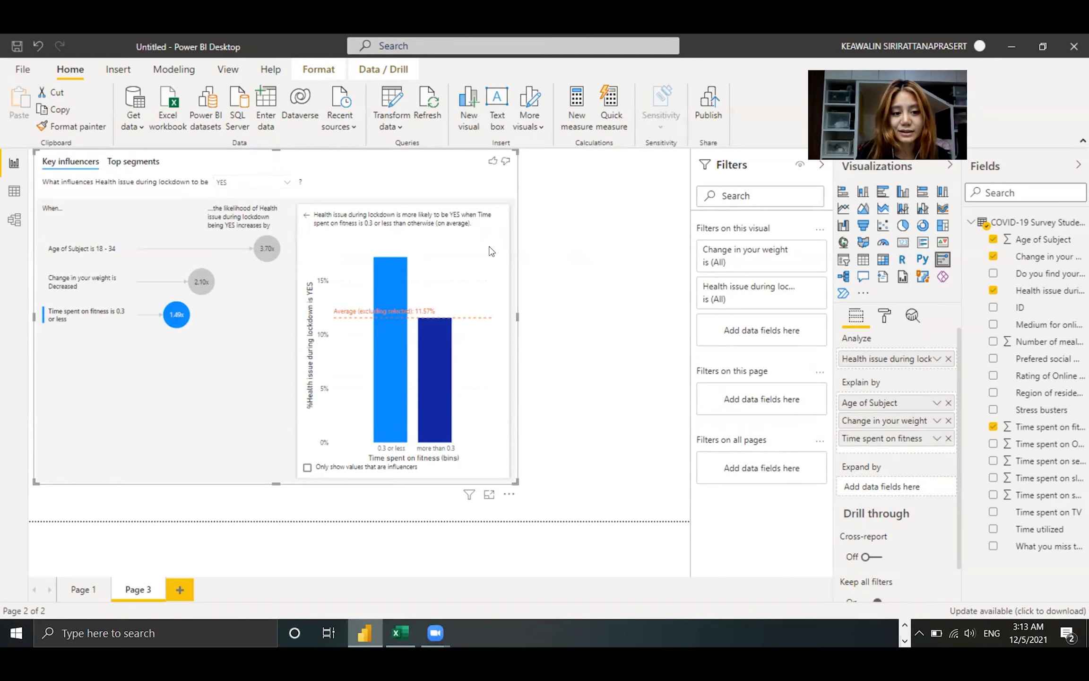
click(266, 255)
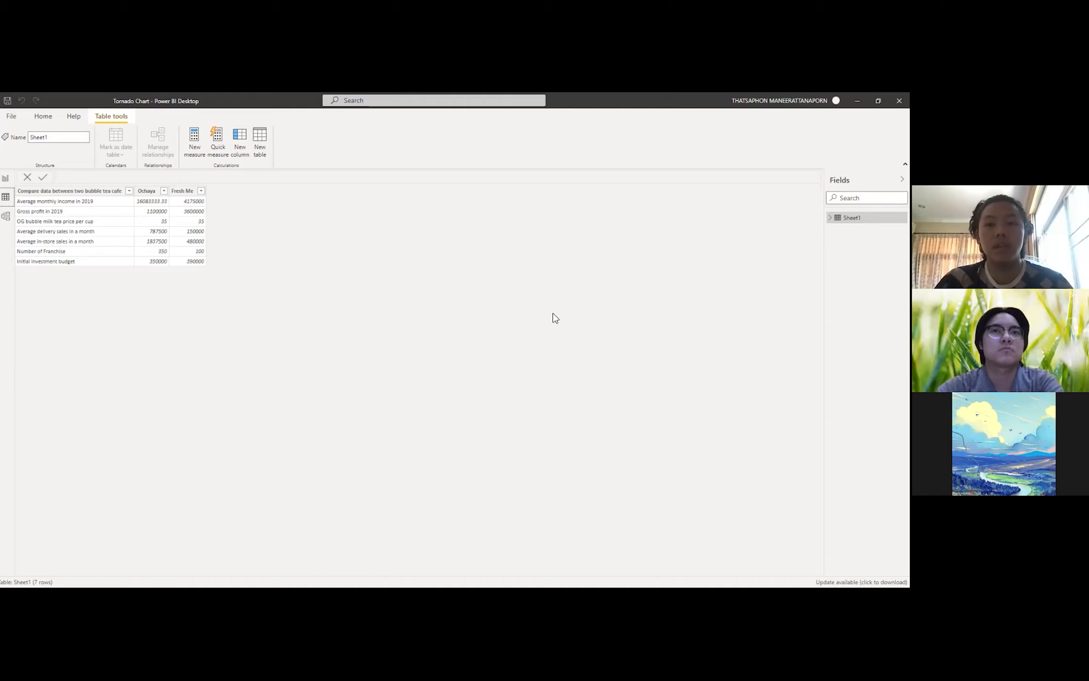
Switch the Tornado Chart file from the bubble tea cafe data table to its report page
click(7, 179)
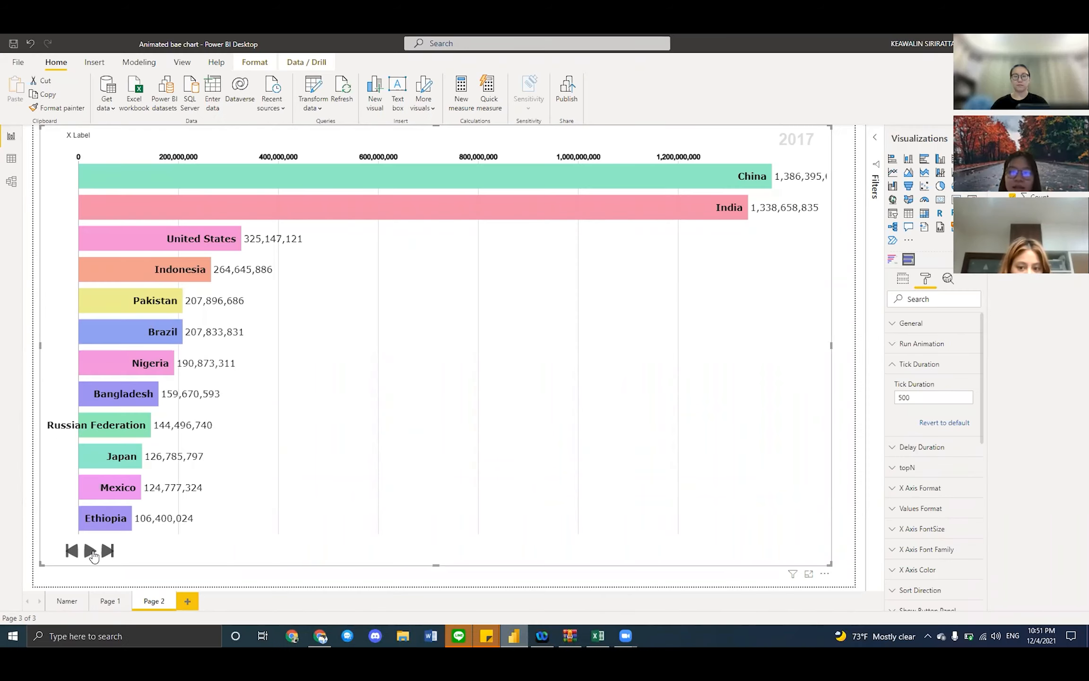
Replay the population bar chart animation, and review the population_total_long data in Excel and in Power BI's data table
click(91, 552)
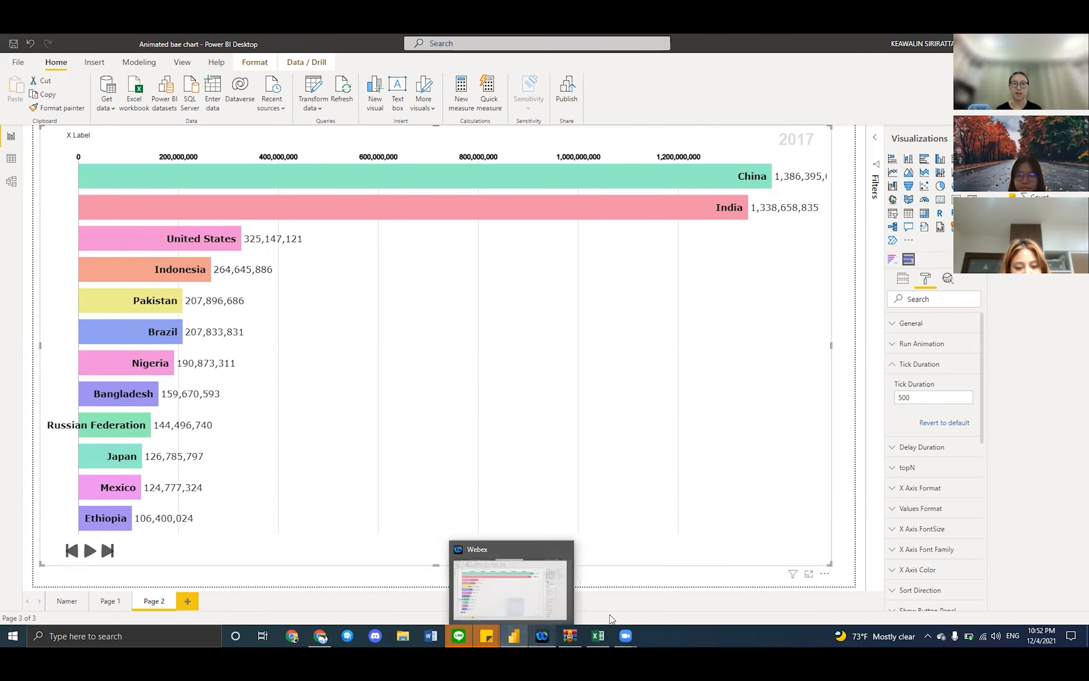
click(598, 635)
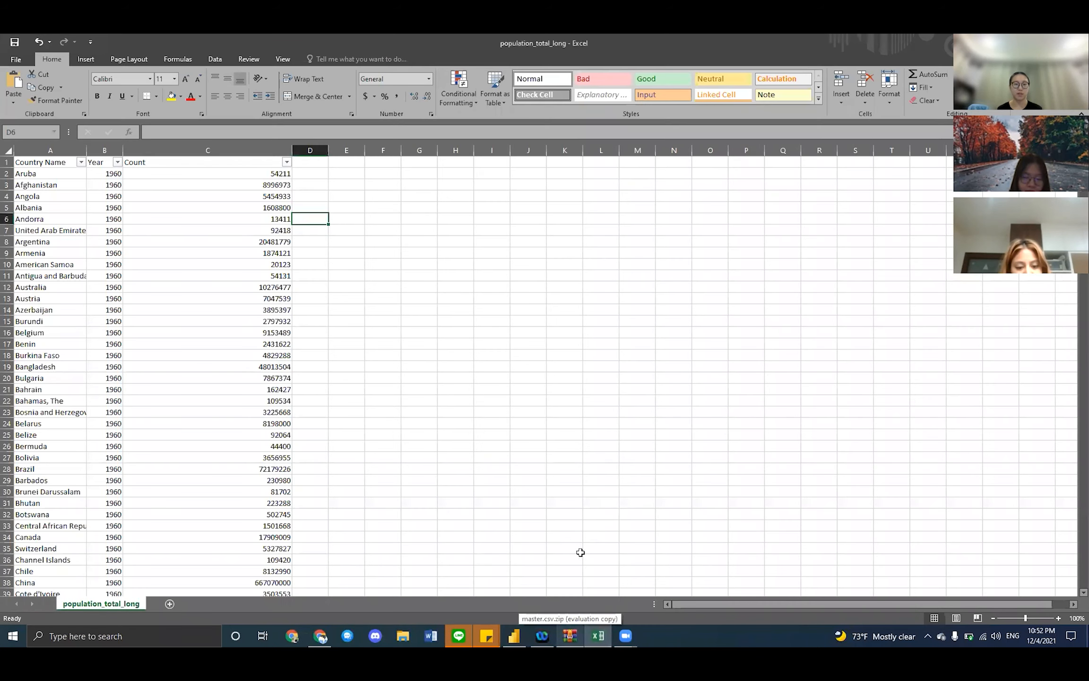
key(alt+Tab)
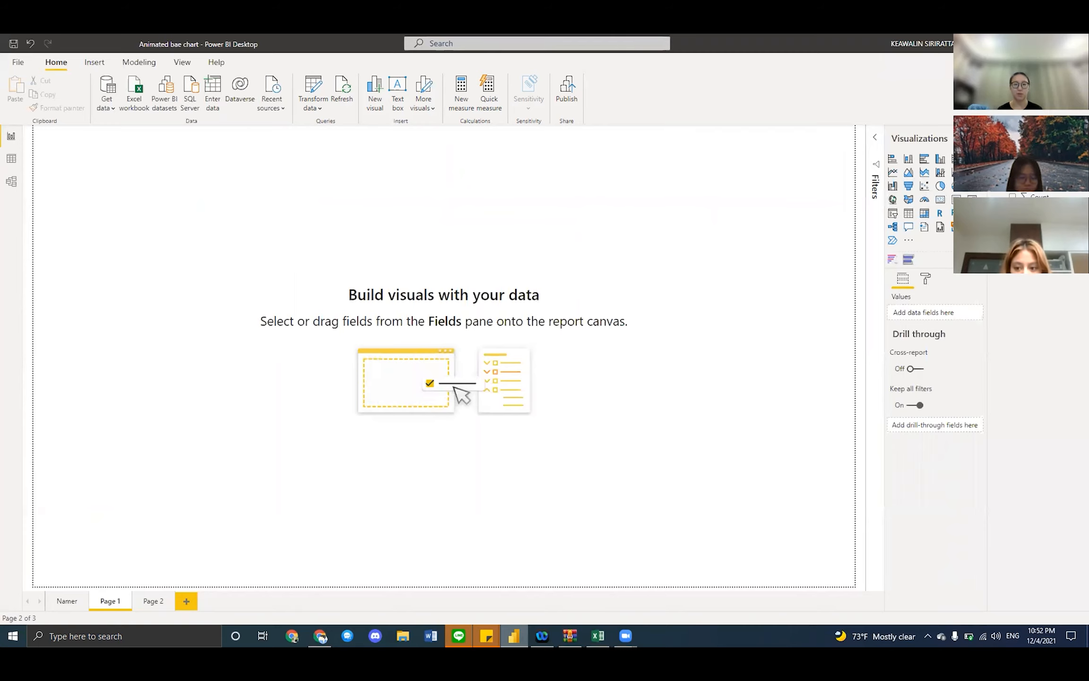
click(12, 158)
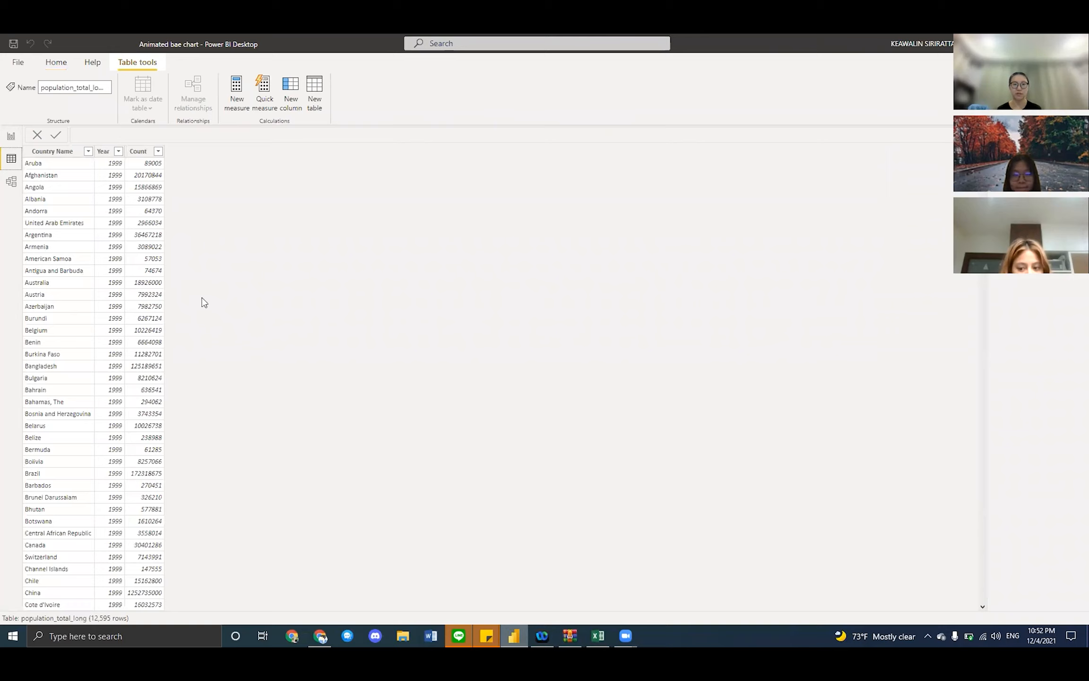
click(11, 137)
Search the Power BI visuals store for "animated bar" and import the Animated Bar Race Chart visual into the report
click(908, 239)
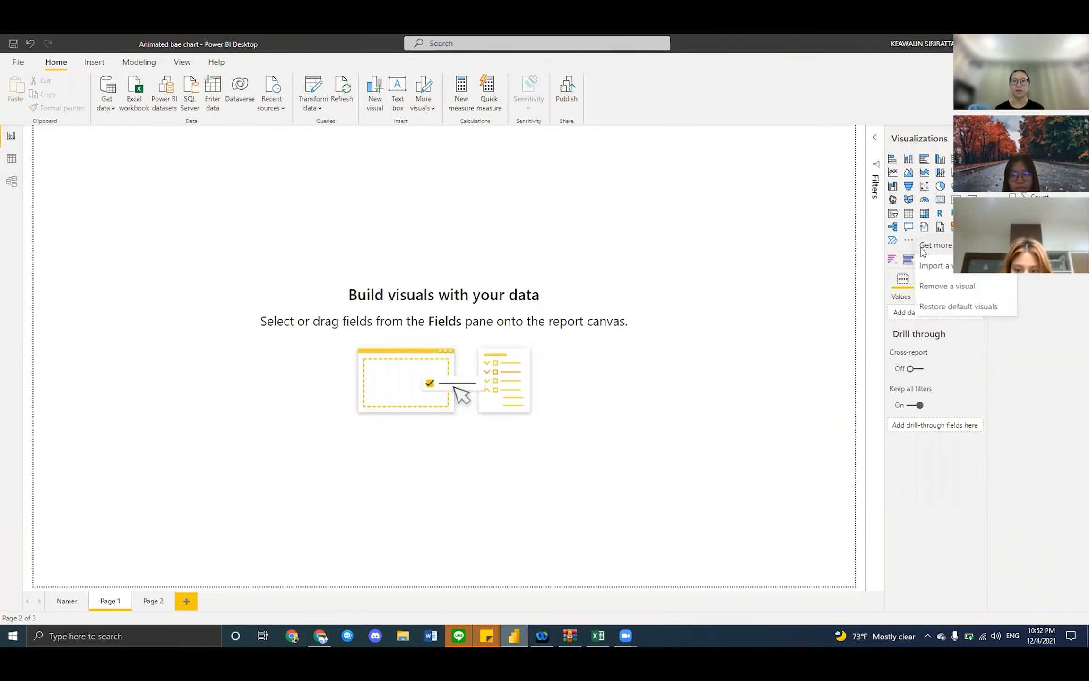
click(923, 250)
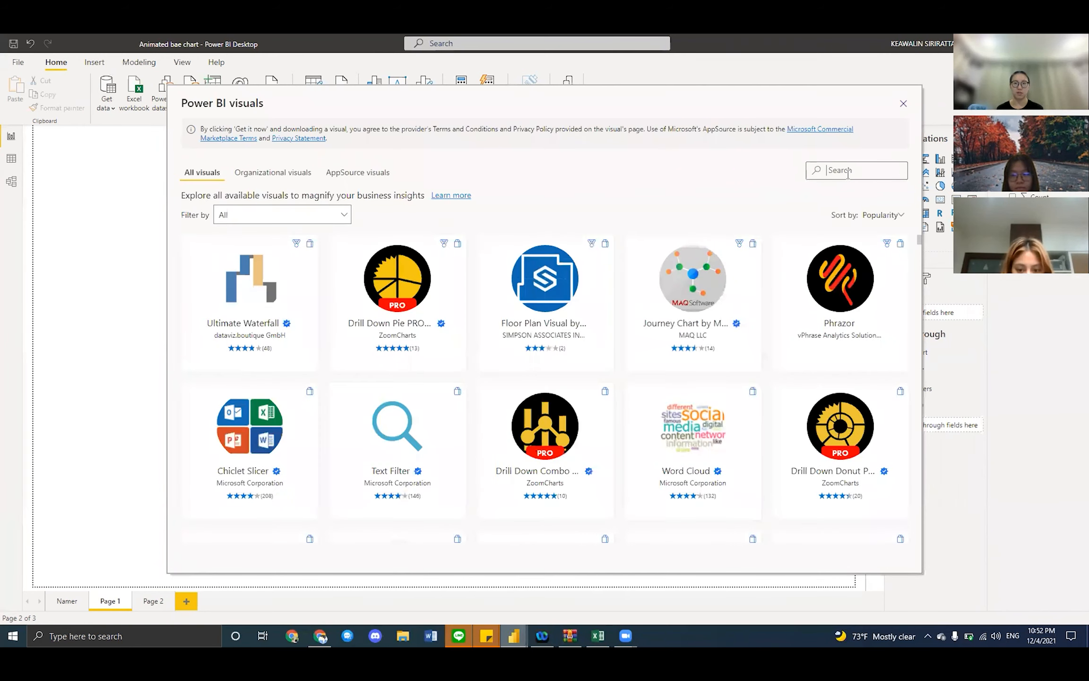
text(animated bar)
click(401, 280)
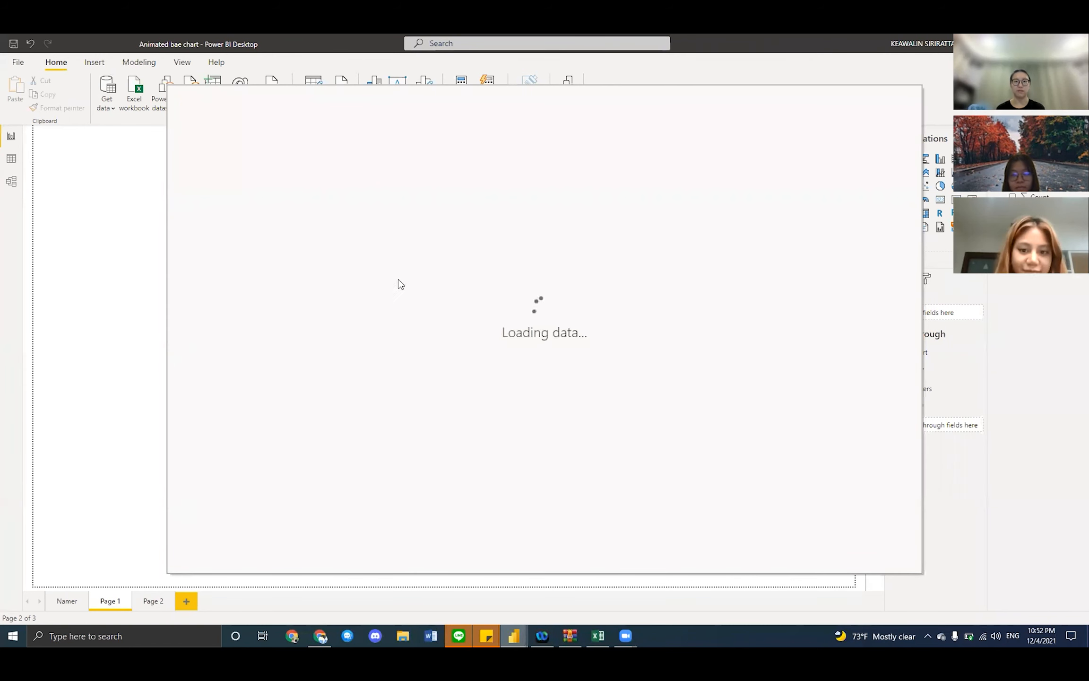
click(266, 257)
click(613, 360)
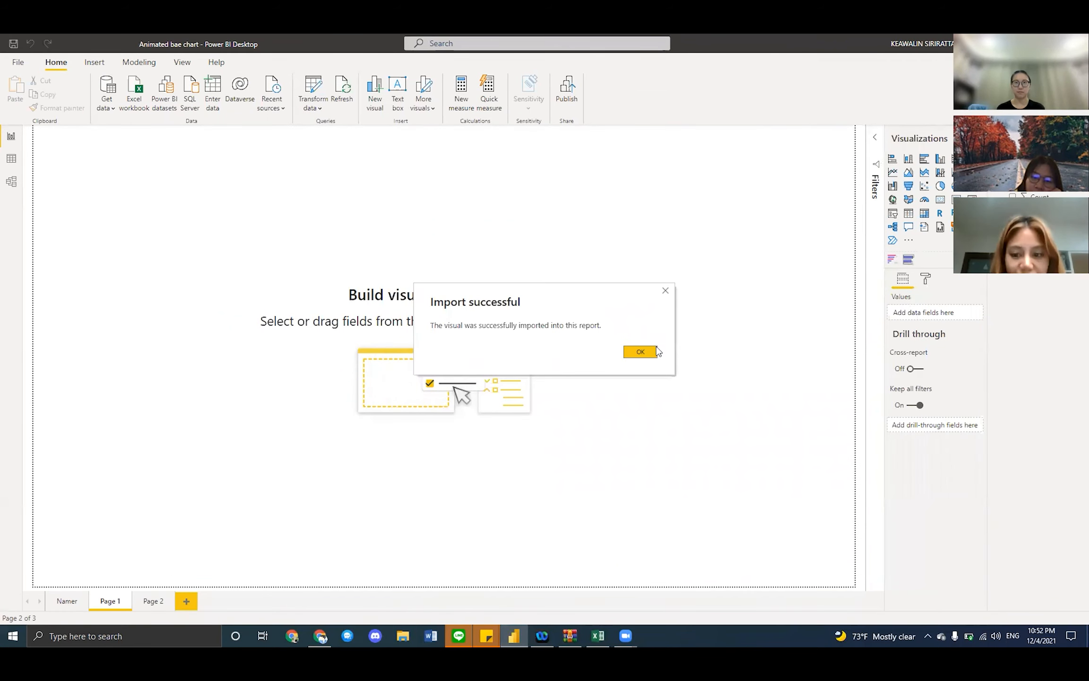
click(655, 351)
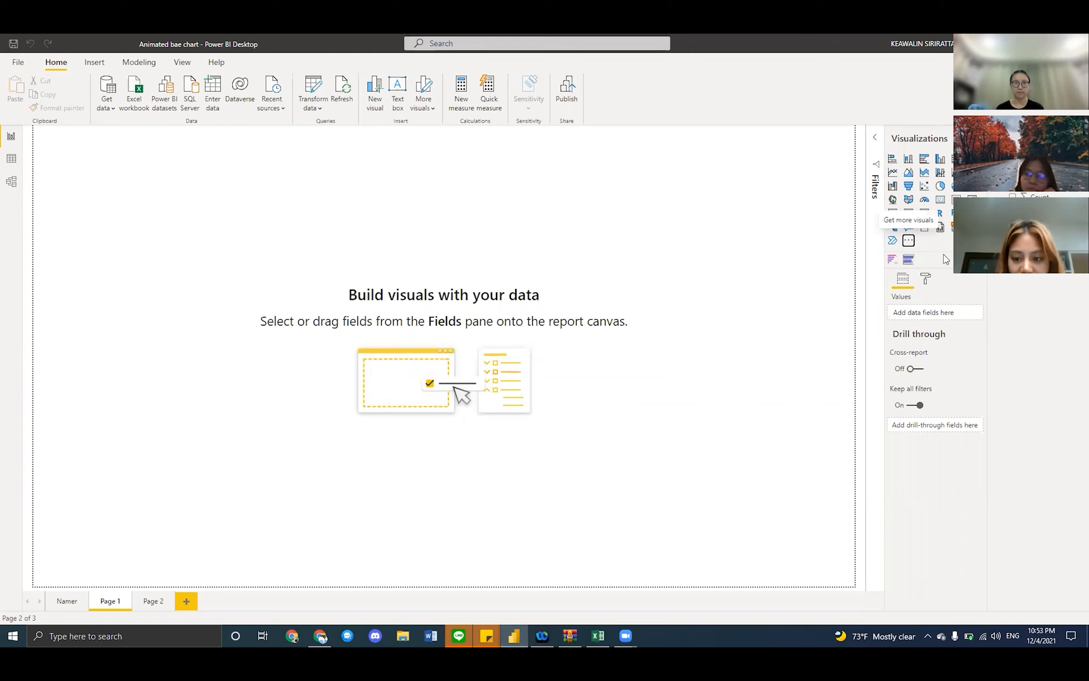
Place an enlarged Animated Bar Race Chart on Page 1 and assign Year as its chart periods
click(908, 259)
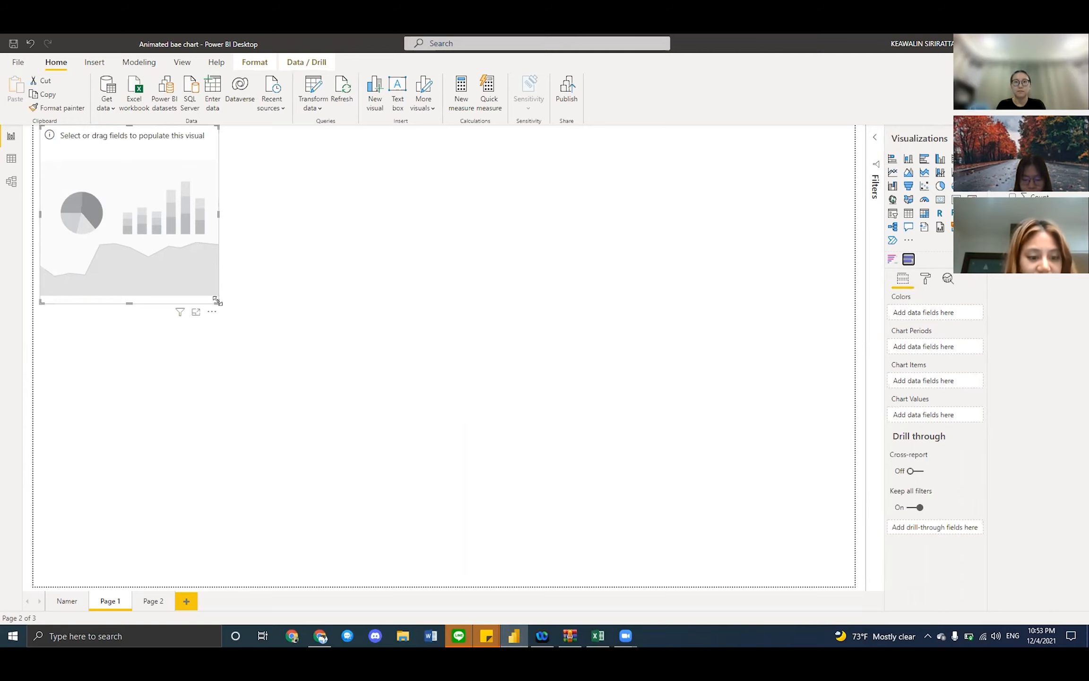
drag(218, 302, 584, 518)
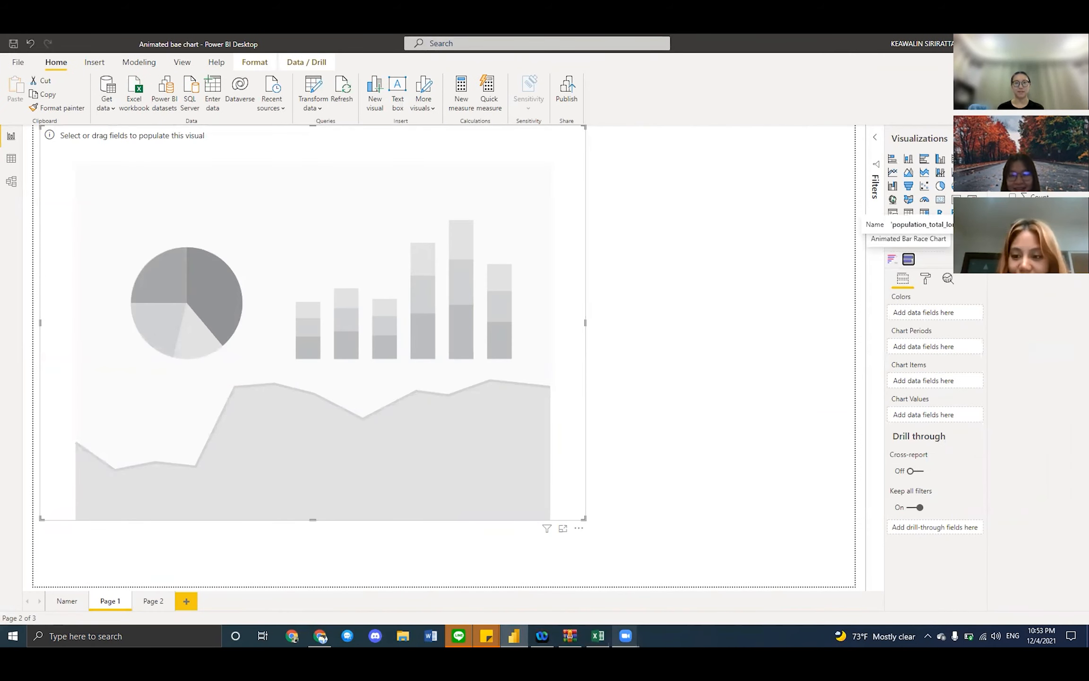
drag(1021, 227, 936, 348)
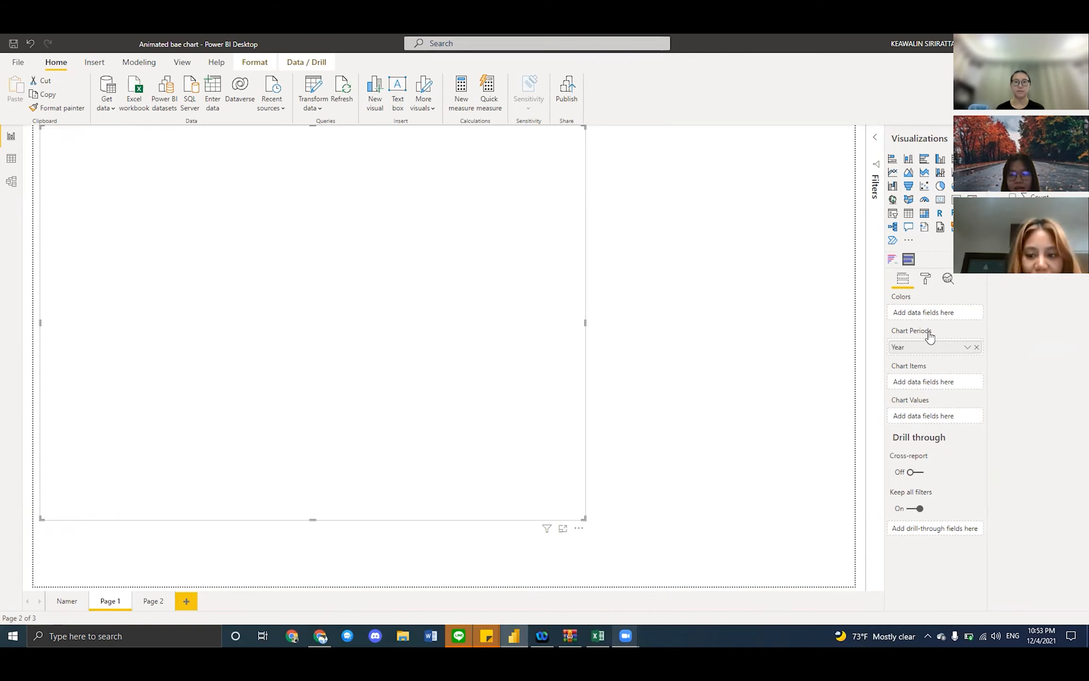
Set the Year chart period to Don't summarize and assign Country Name as the chart items
click(966, 347)
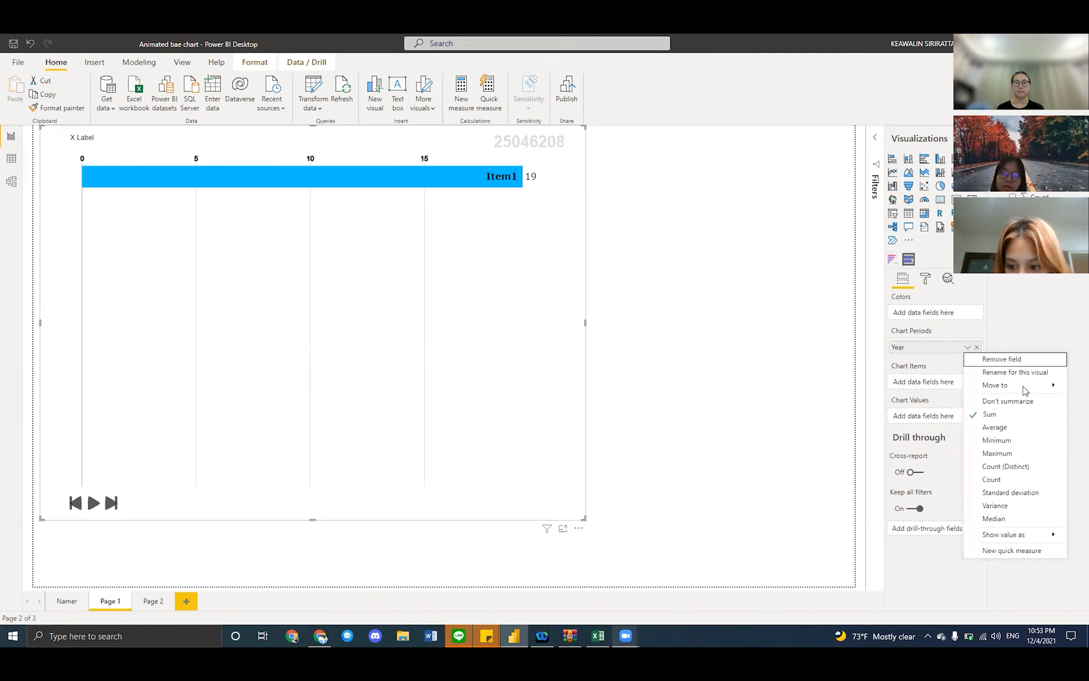
click(1010, 402)
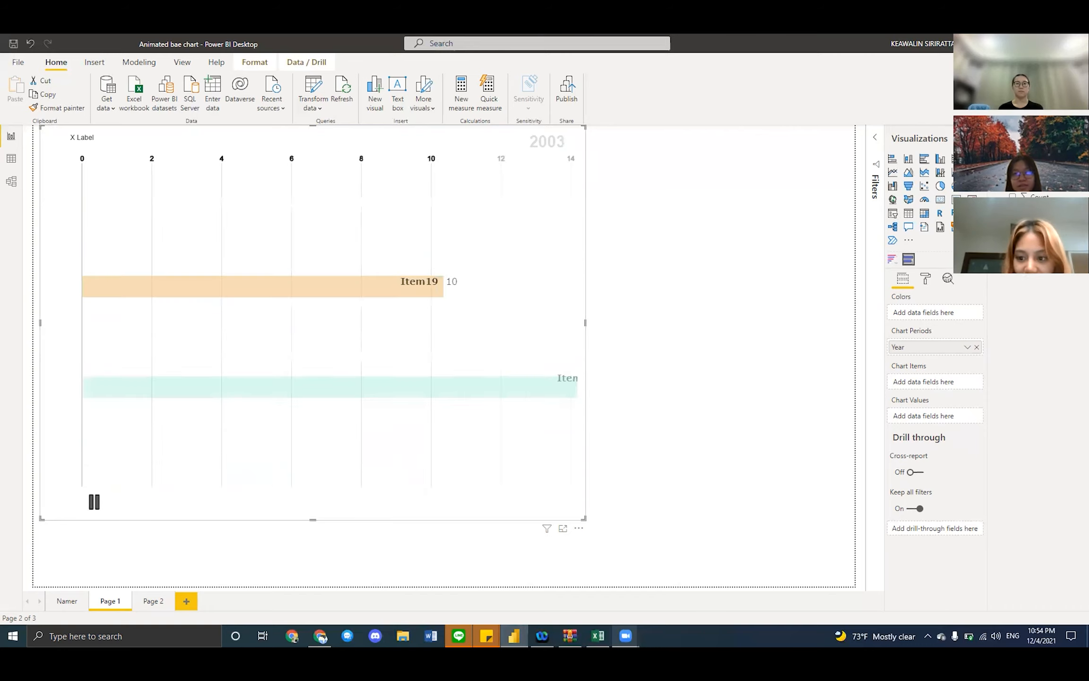
drag(959, 383, 959, 383)
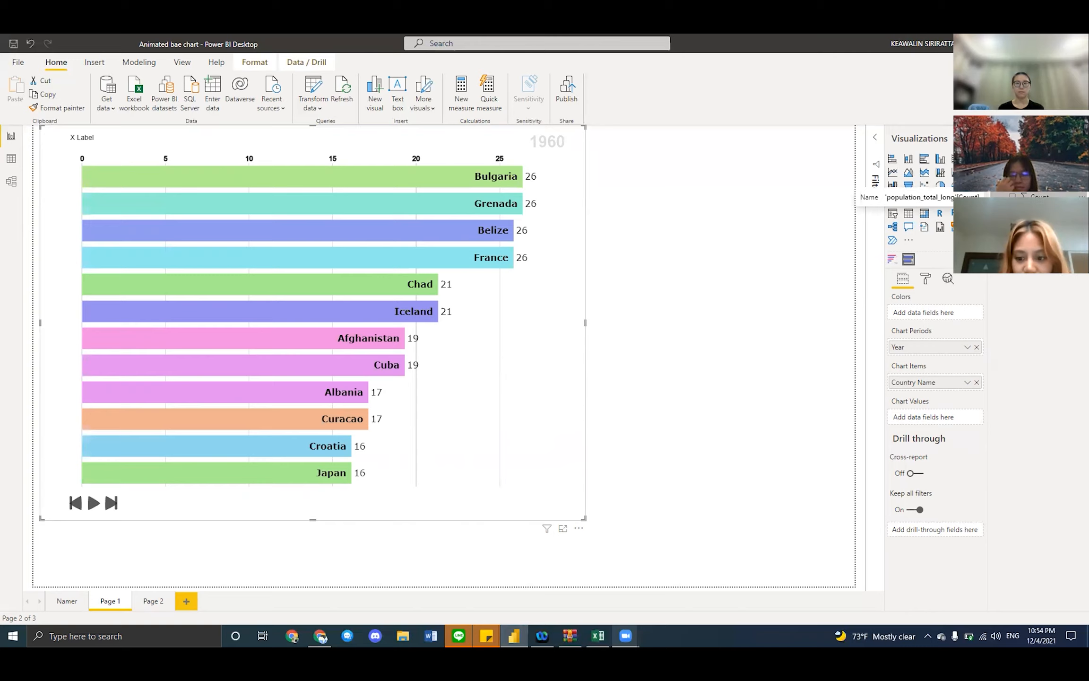
Assign Count as the bar race chart's values, aggregated by Sum
drag(972, 356, 945, 418)
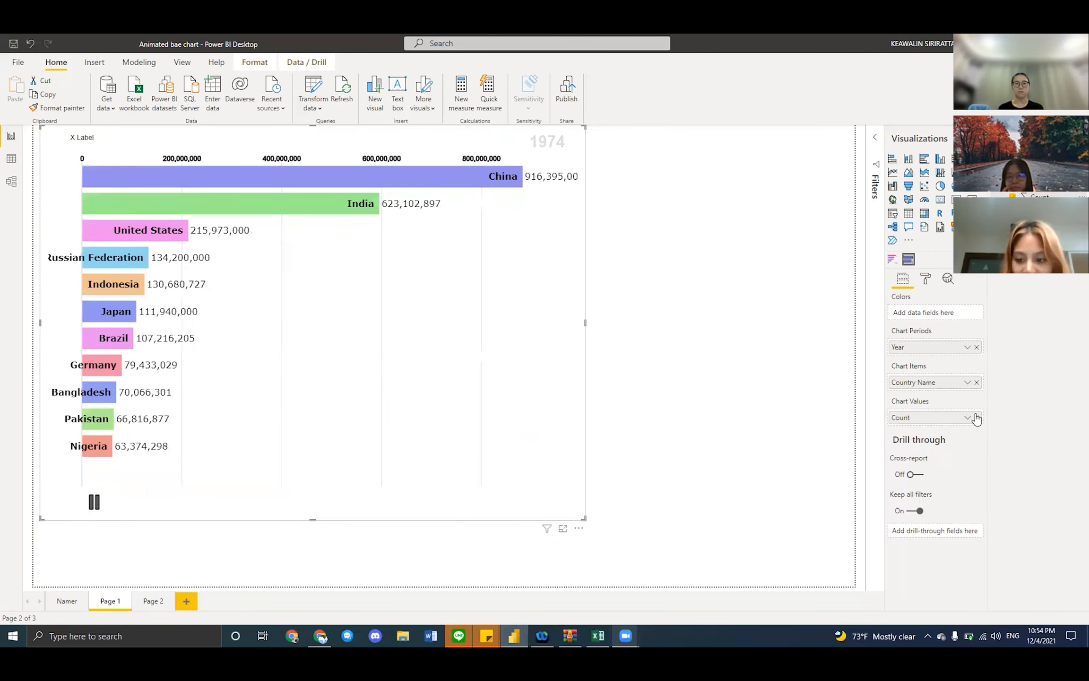
click(967, 418)
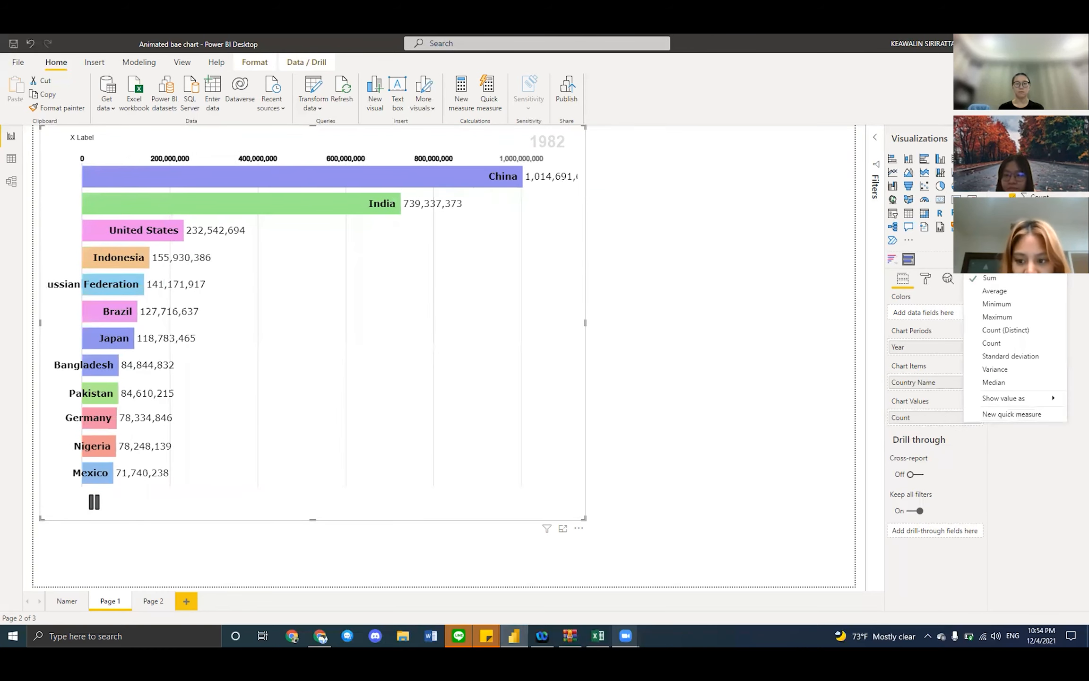
click(1006, 278)
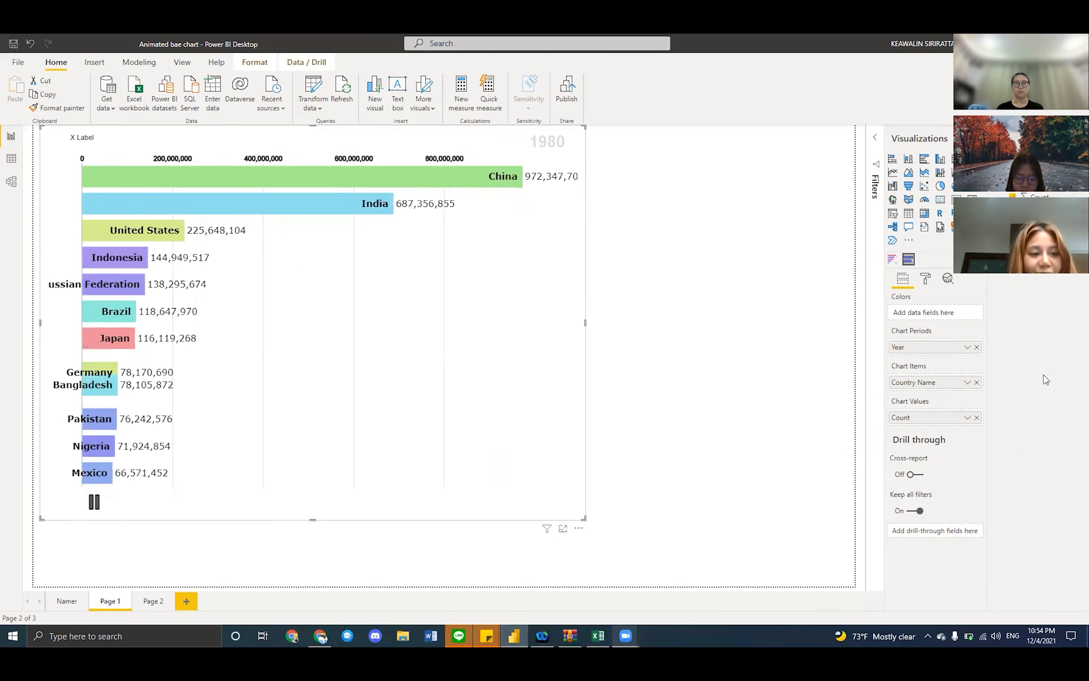
Set the bar race chart's Tick Duration to 5000 in its format settings
click(926, 280)
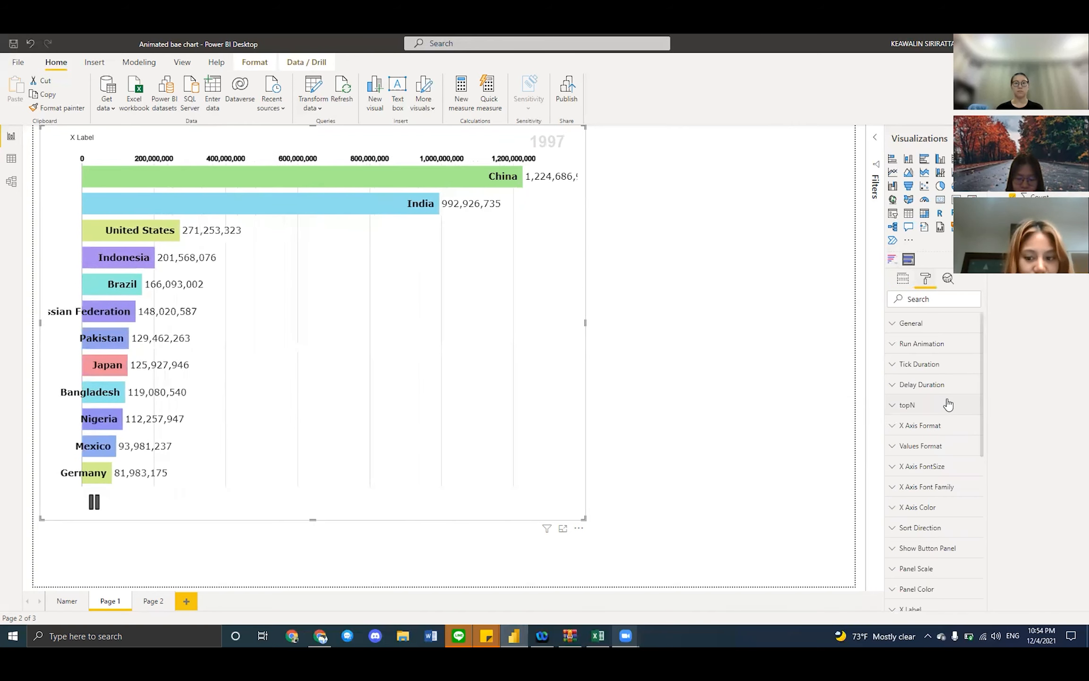
click(925, 365)
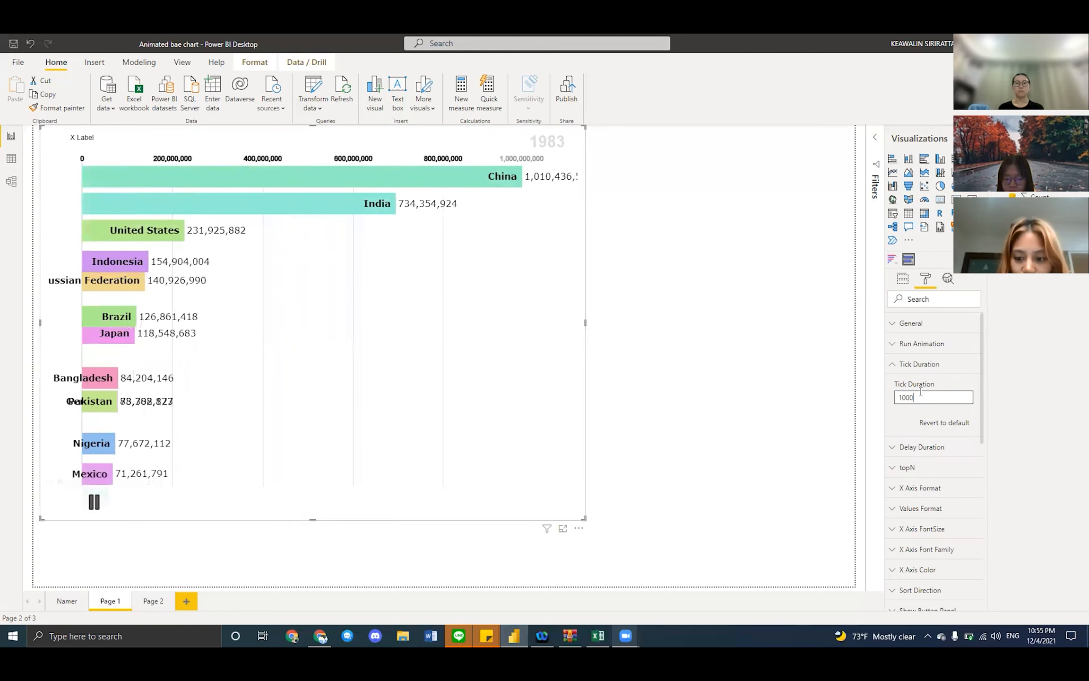
key(ctrl+a)
text(5000)
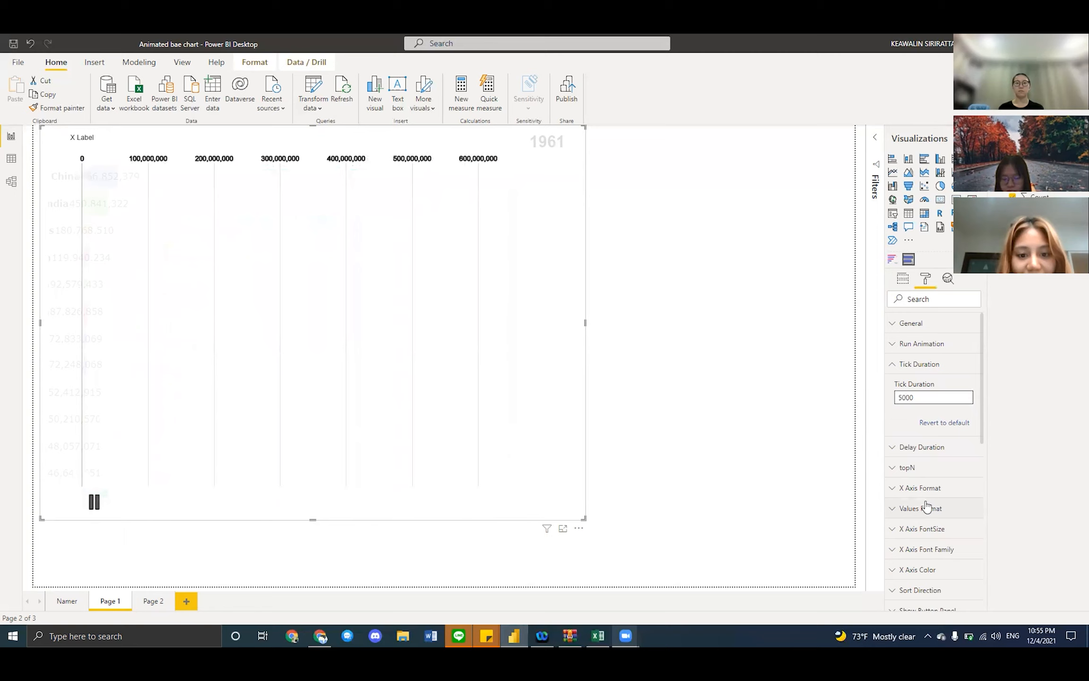
Change the bar race chart's X Label text to "tHE NUMBER OF POPULATION"
scroll(925, 506, down, 3)
scroll(925, 506, down, 1)
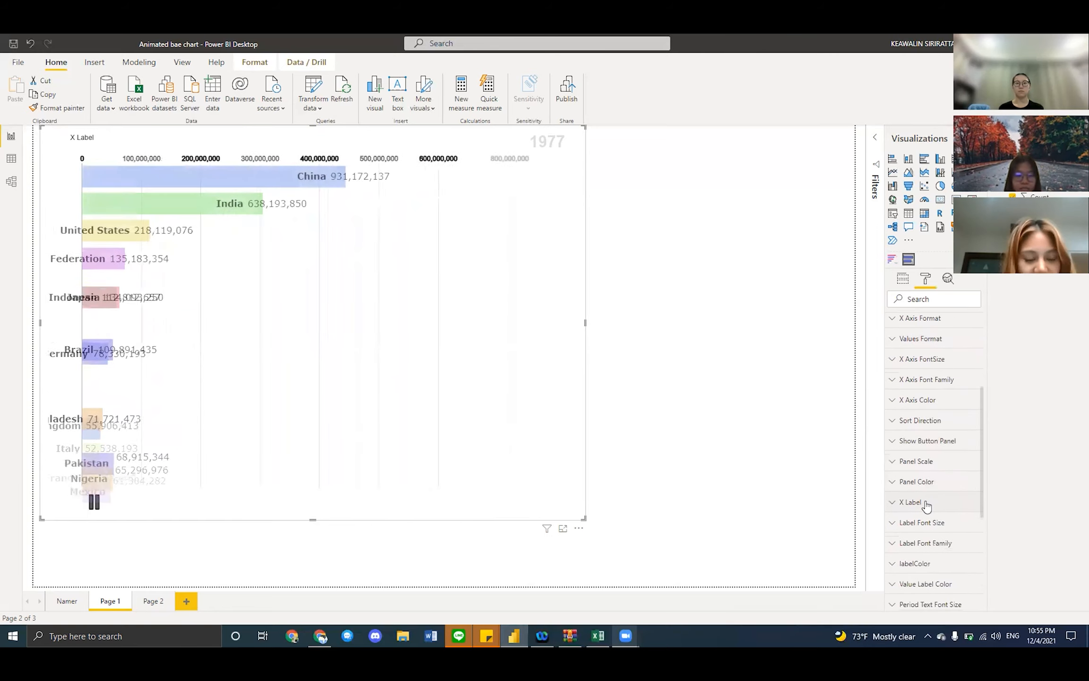
scroll(926, 506, down, 4)
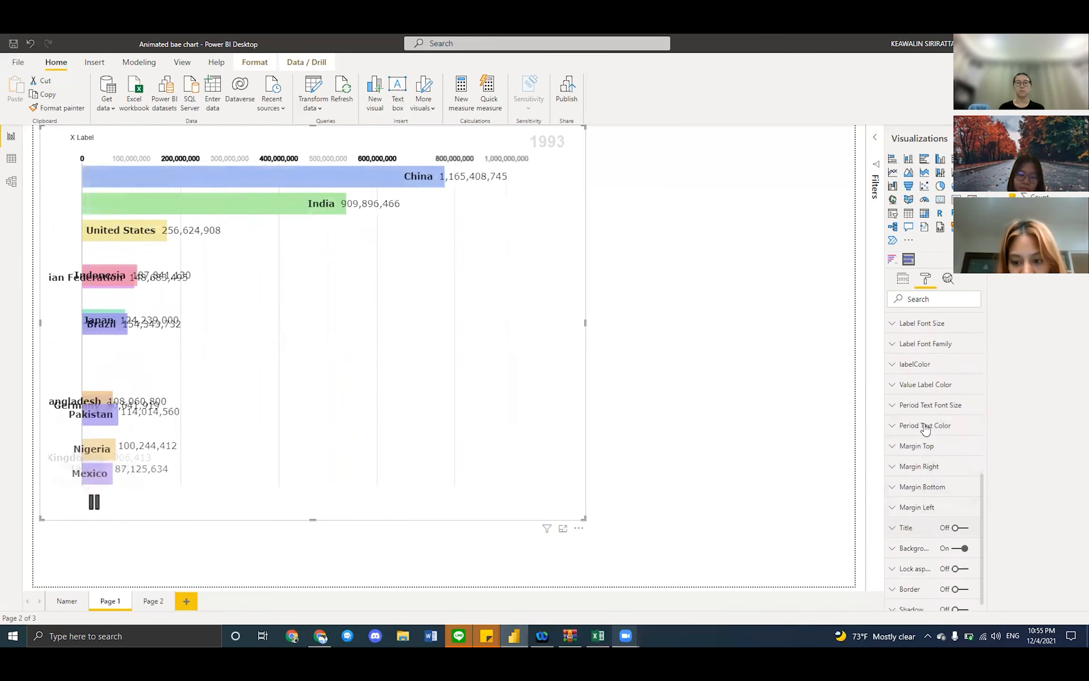
scroll(943, 446, up, 2)
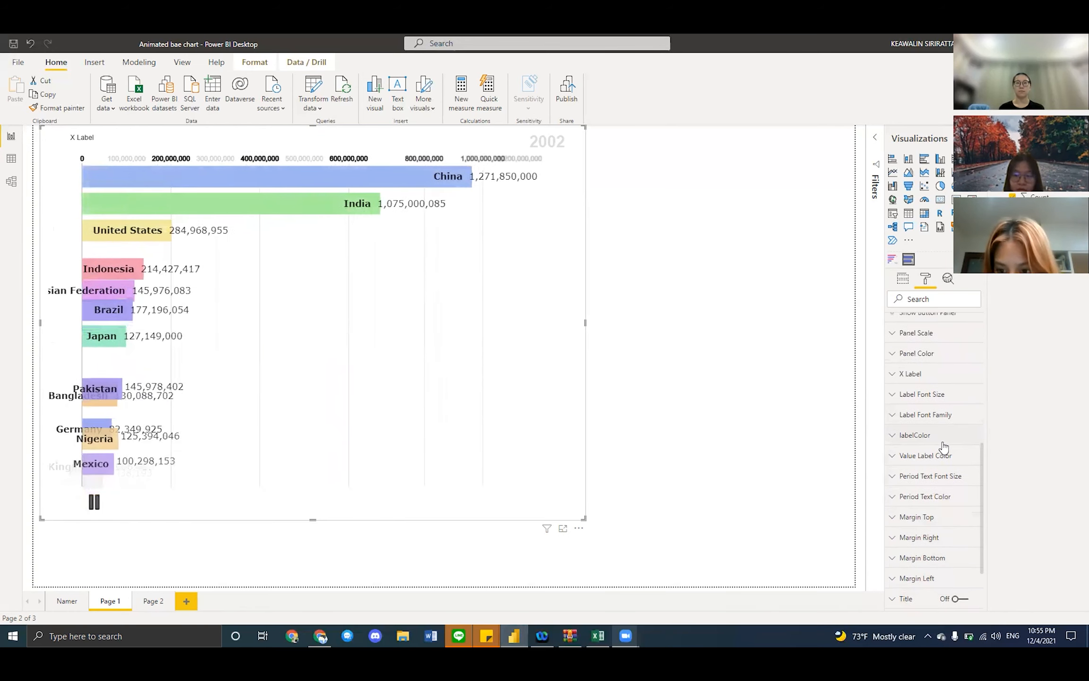
click(910, 374)
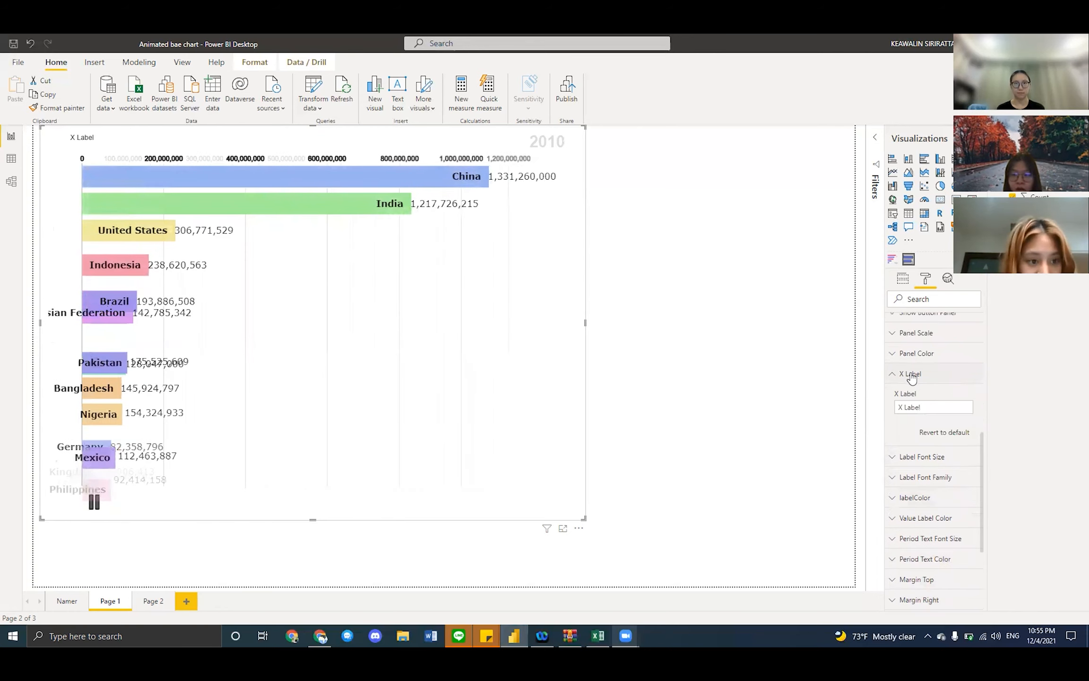
click(928, 407)
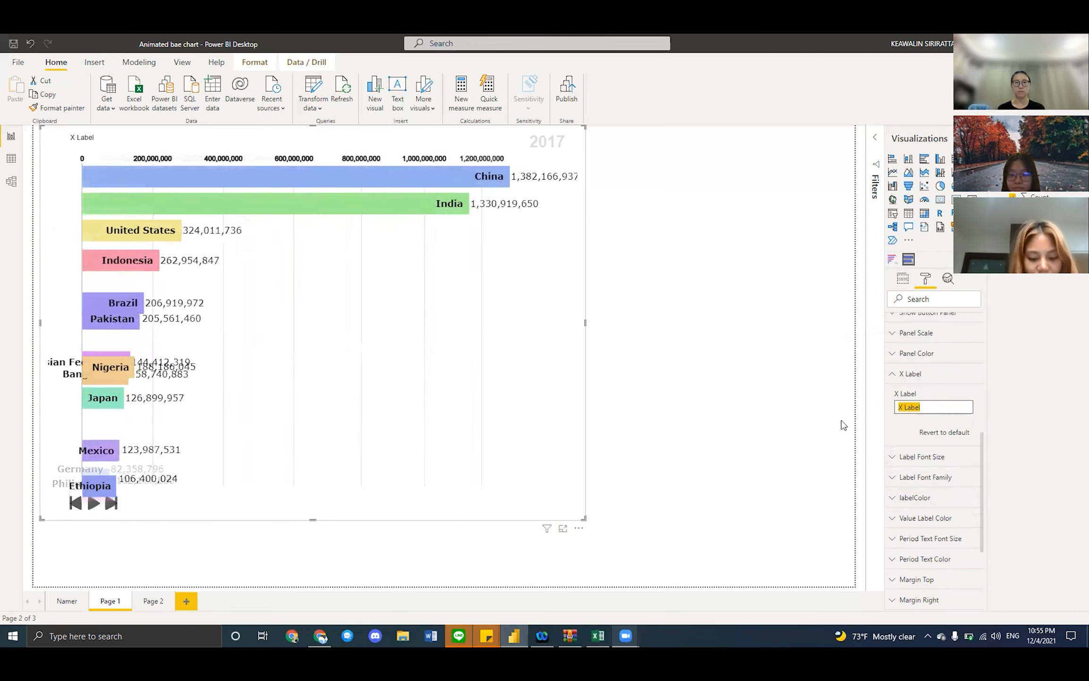
text(tHE NUMBER OF POPULATION)
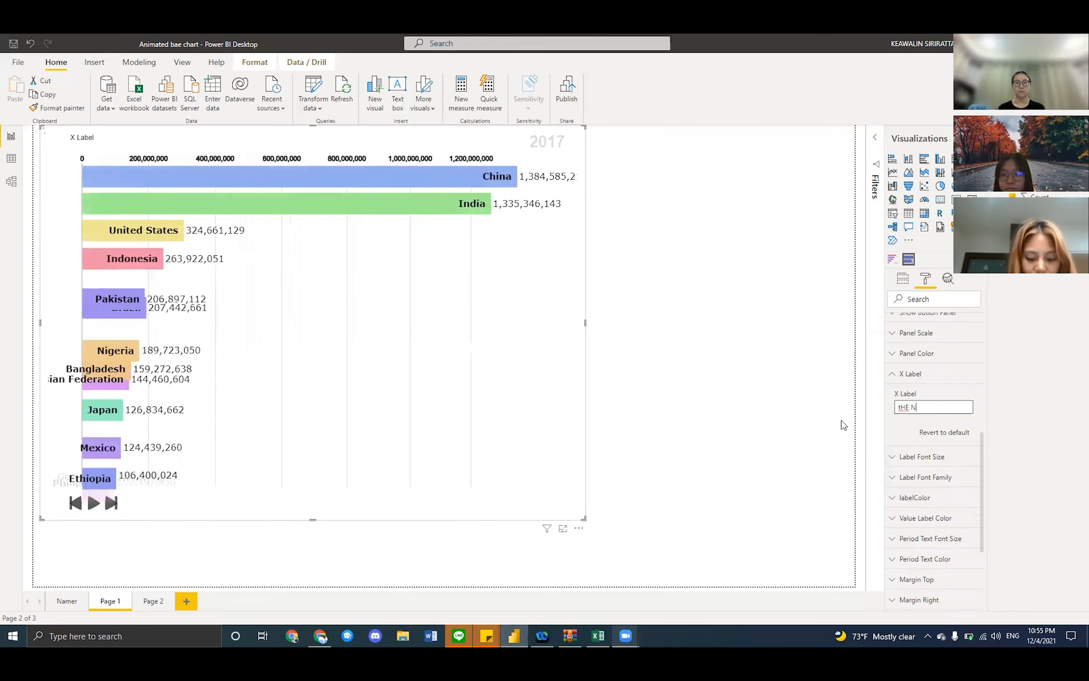
key(Return)
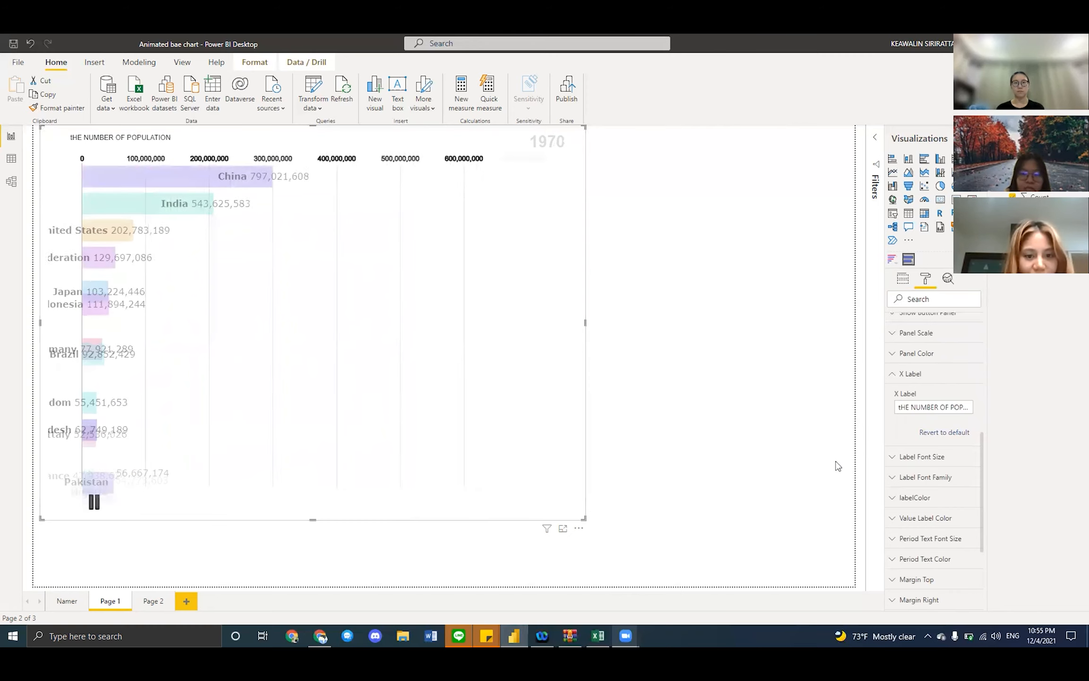
scroll(965, 449, up, 5)
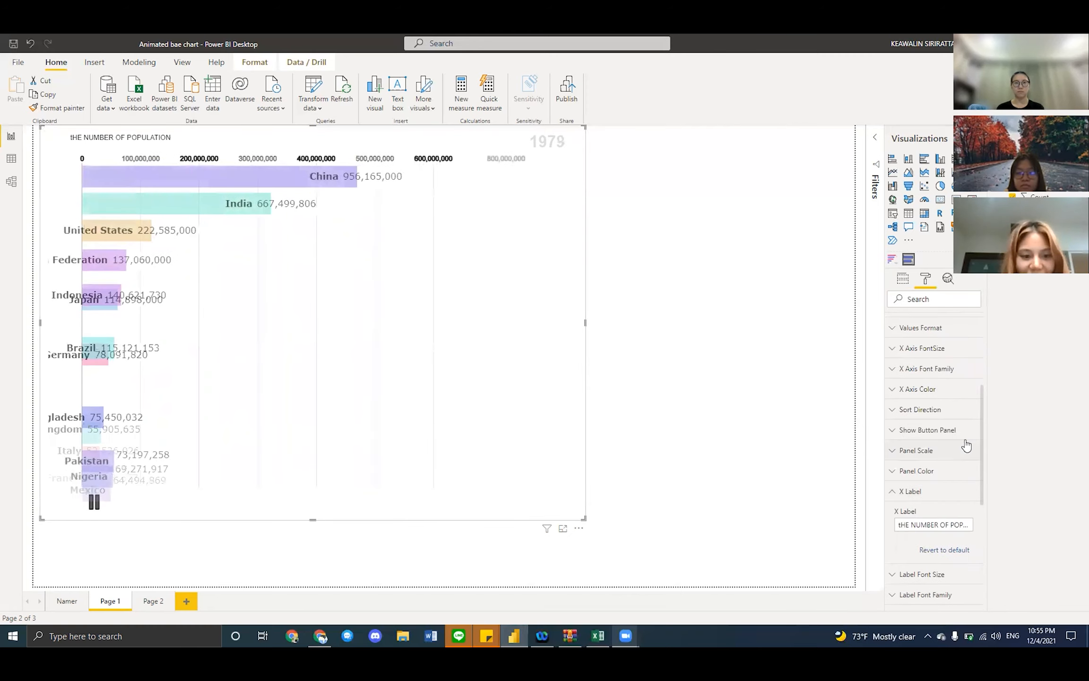